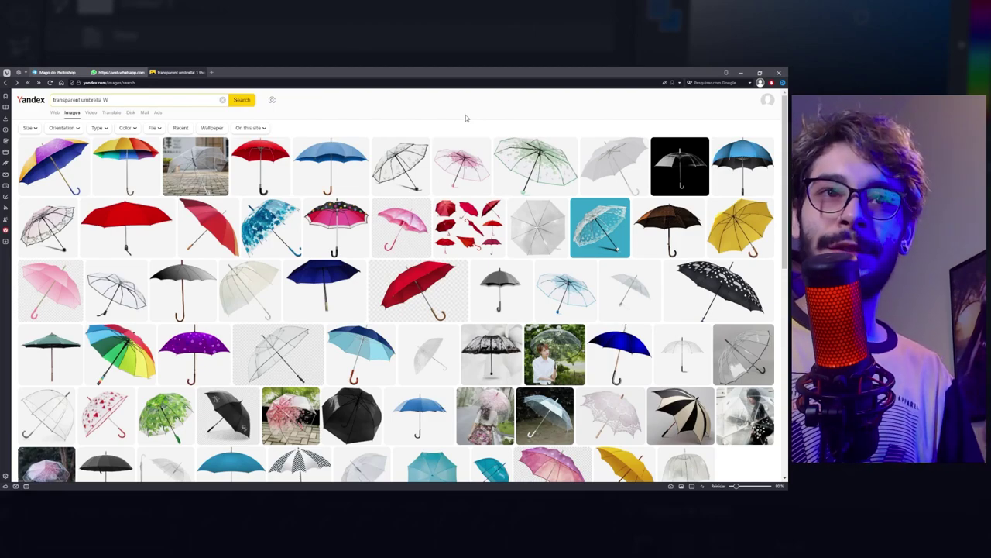
Step: Enlarge the clear dome umbrella and transparent folding umbrella reference images in Yandex Images
left_click(267, 344)
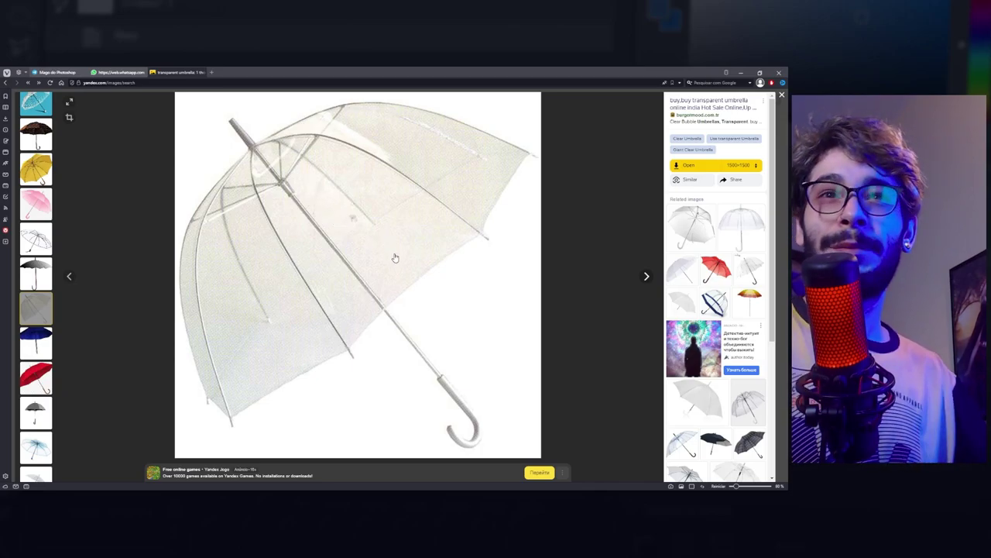
key("Escape")
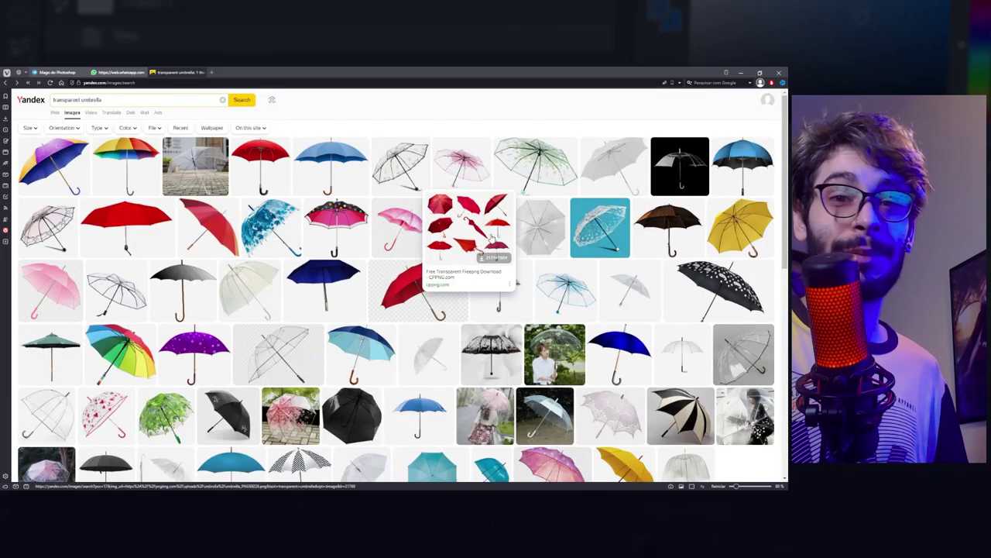
mouse_move(183, 291)
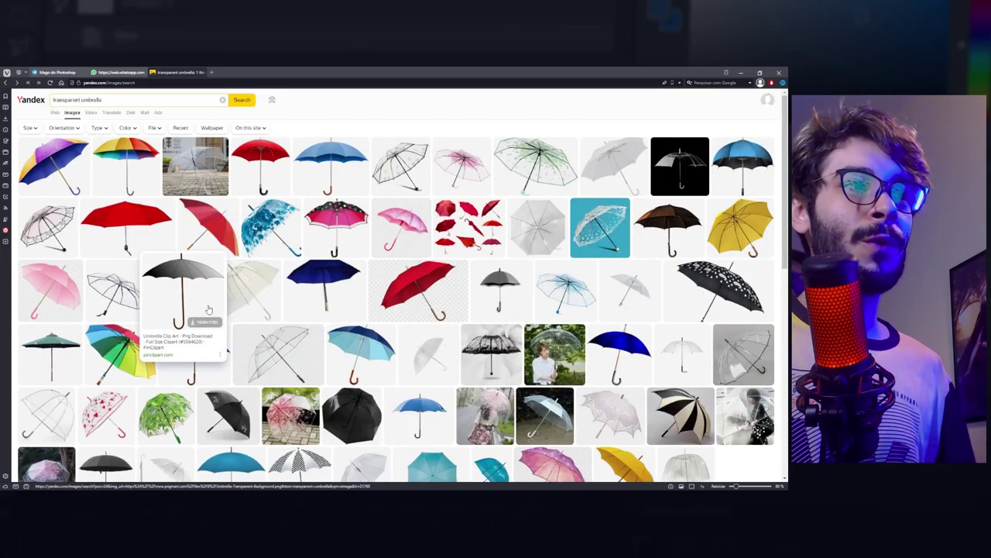
left_click(112, 290)
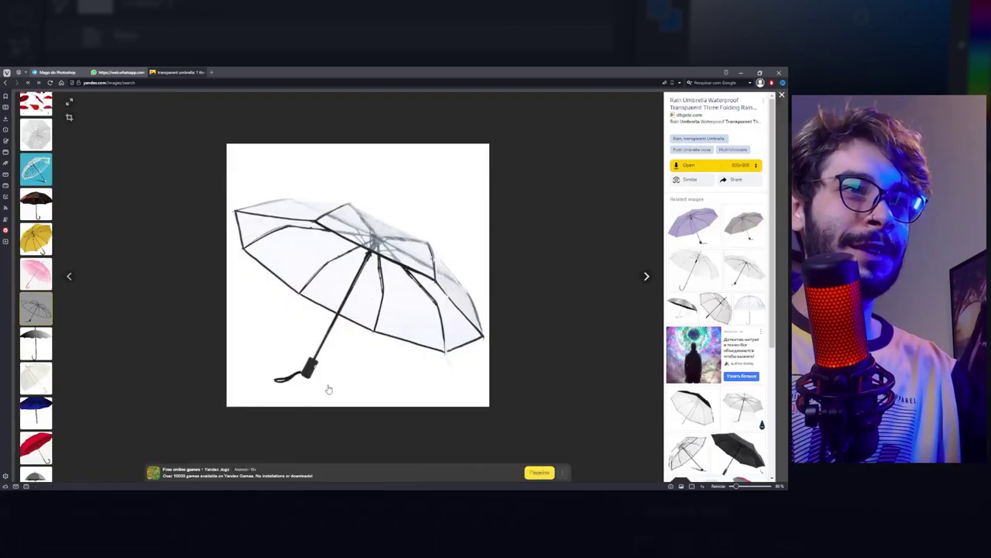
key("Escape")
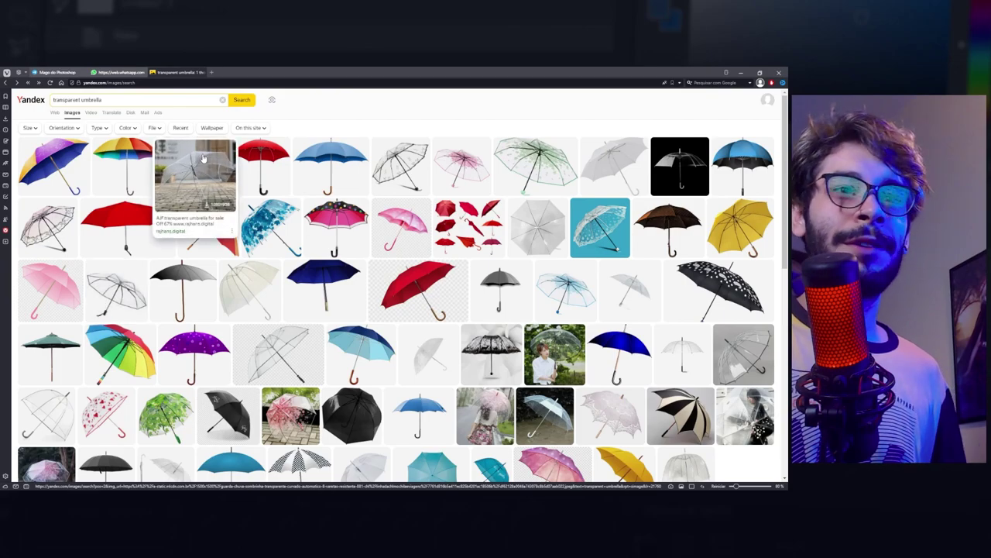
Step: View the clear pavement umbrella and the purple-lit glowing umbrella references
left_click(202, 157)
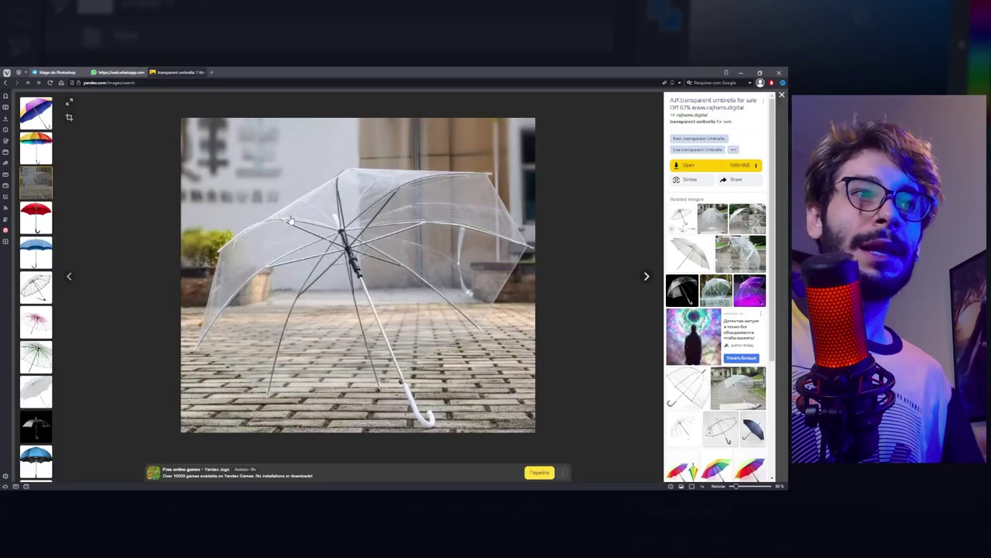
left_click(754, 286)
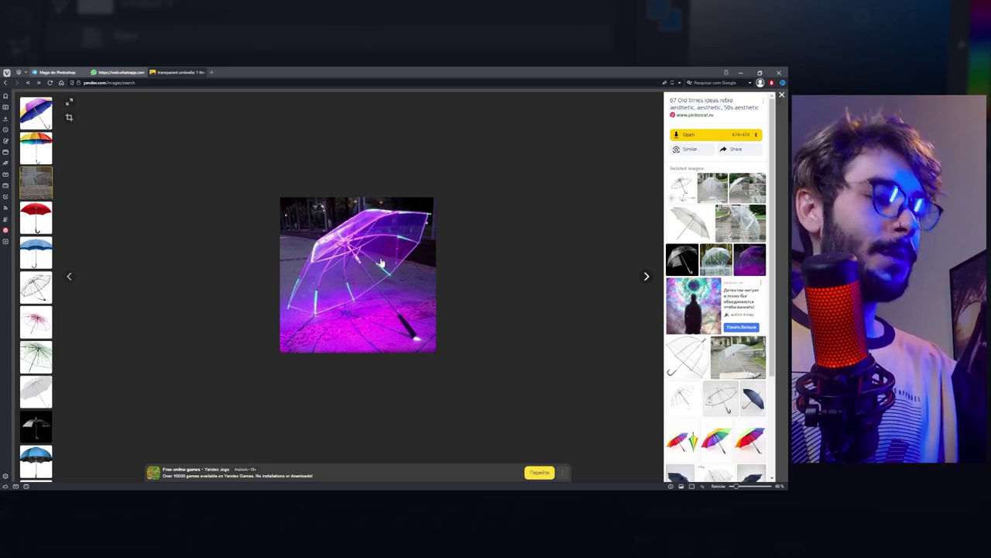
key("Escape")
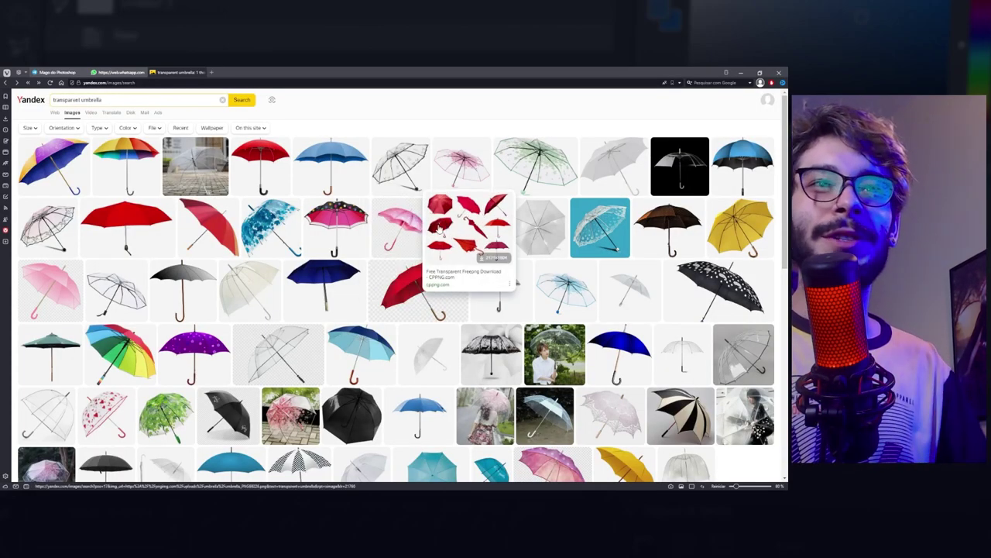
left_click(120, 290)
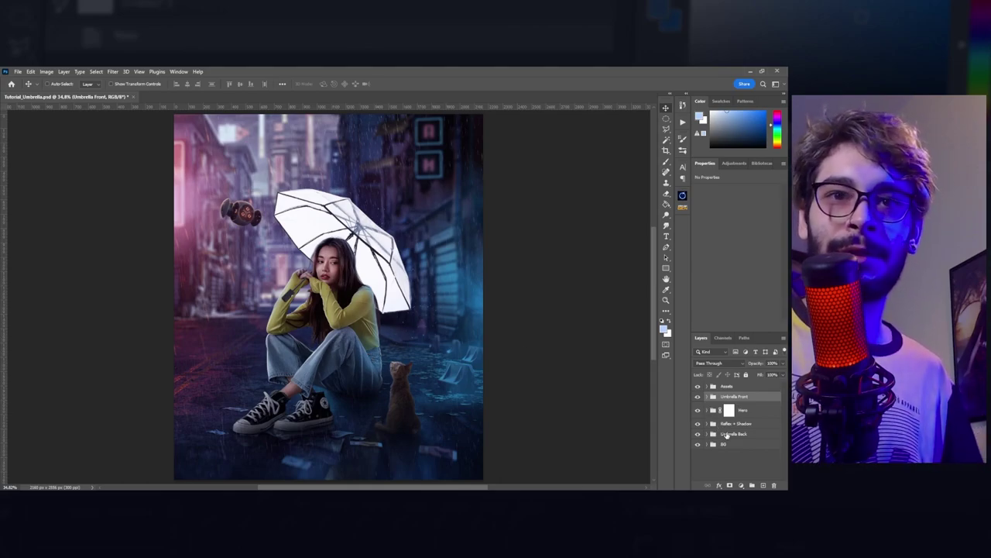
left_click(728, 434)
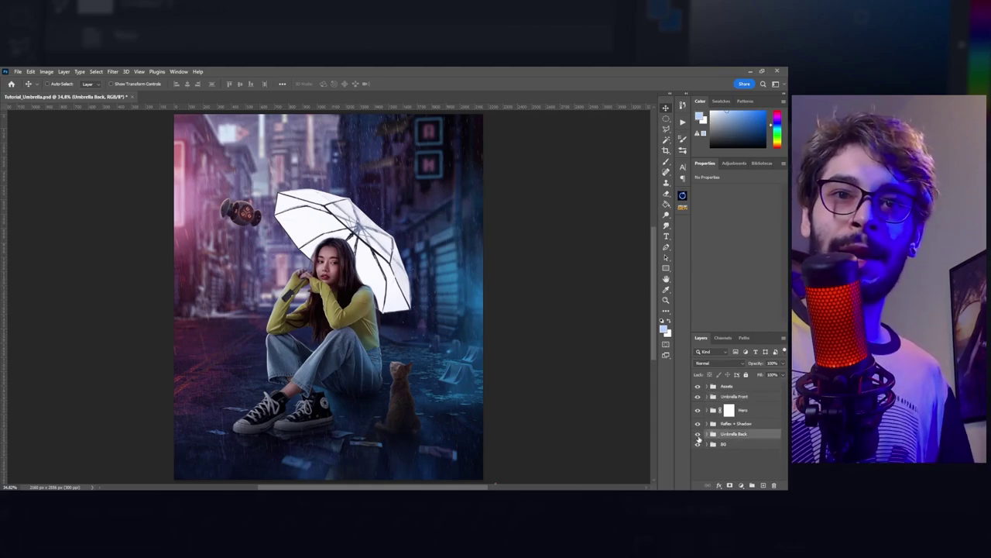
left_click(698, 435)
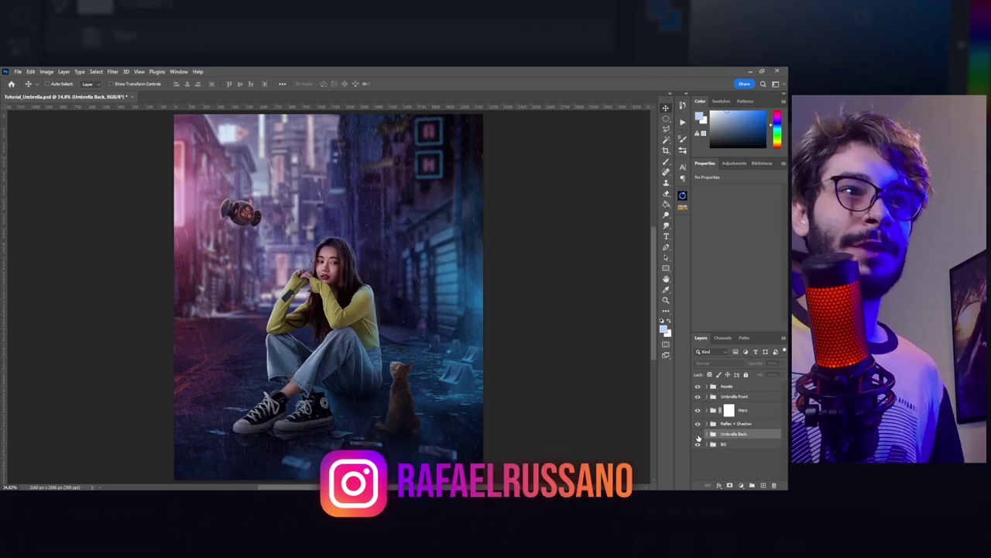
left_click(698, 436)
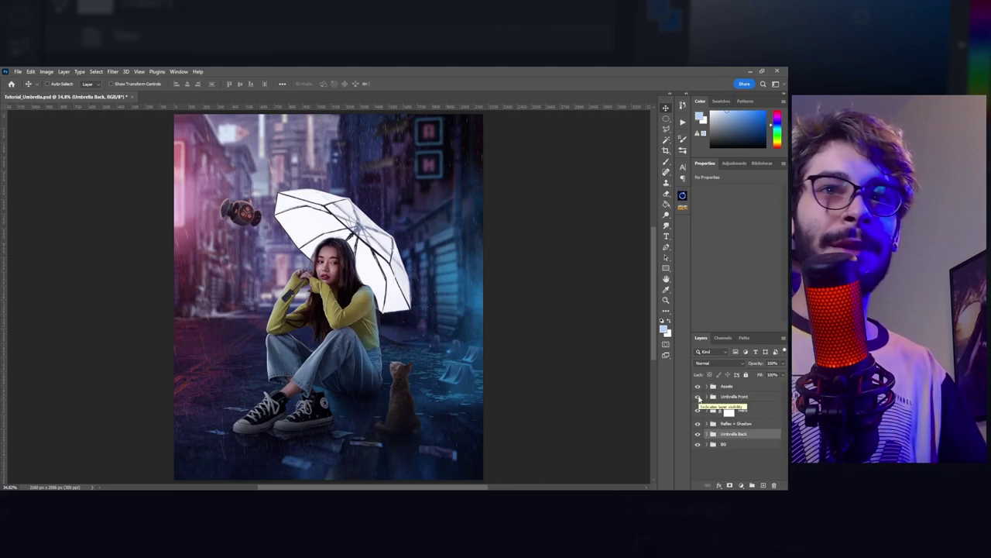
left_click(708, 396)
left_click(718, 411)
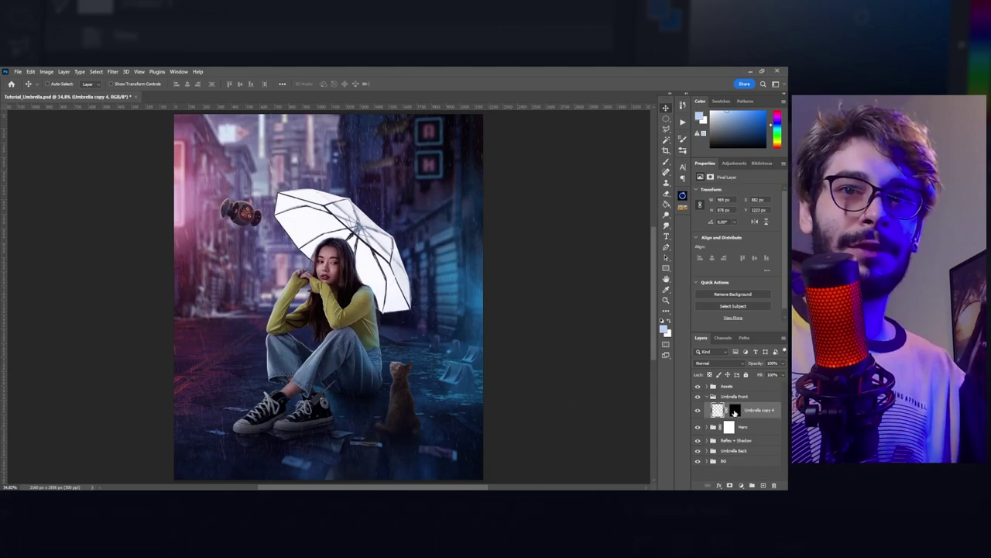
left_click(734, 410, "shift")
key("ctrl+z")
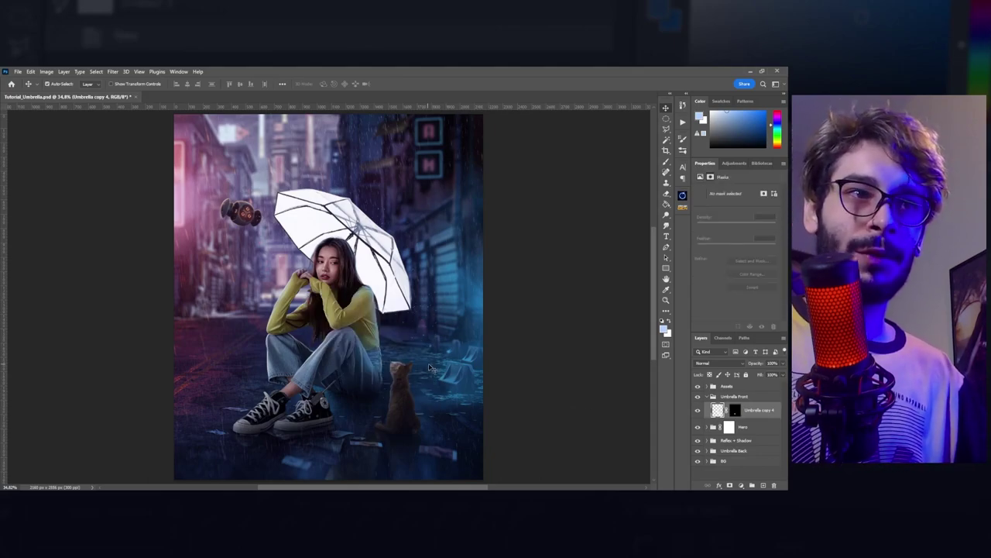
left_click(713, 396)
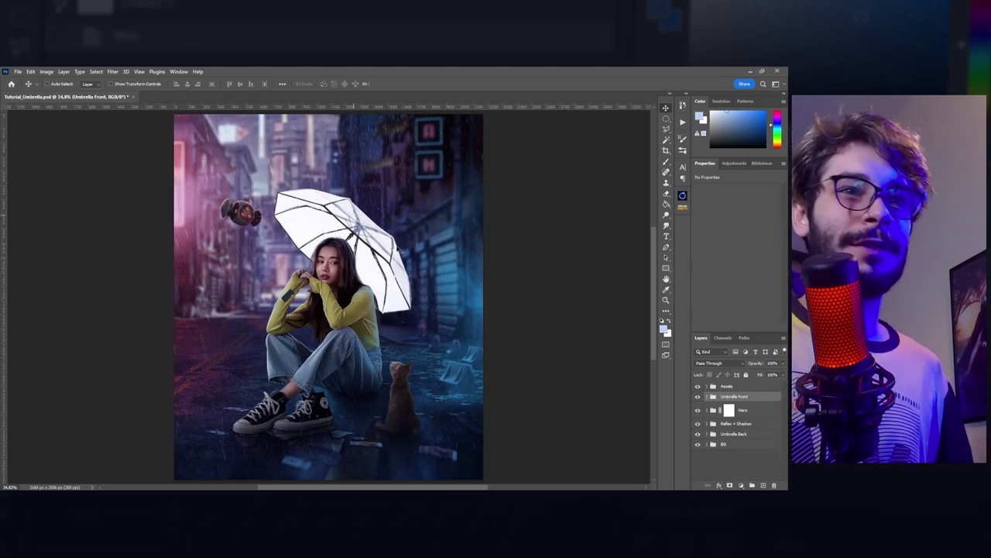
left_click(740, 434)
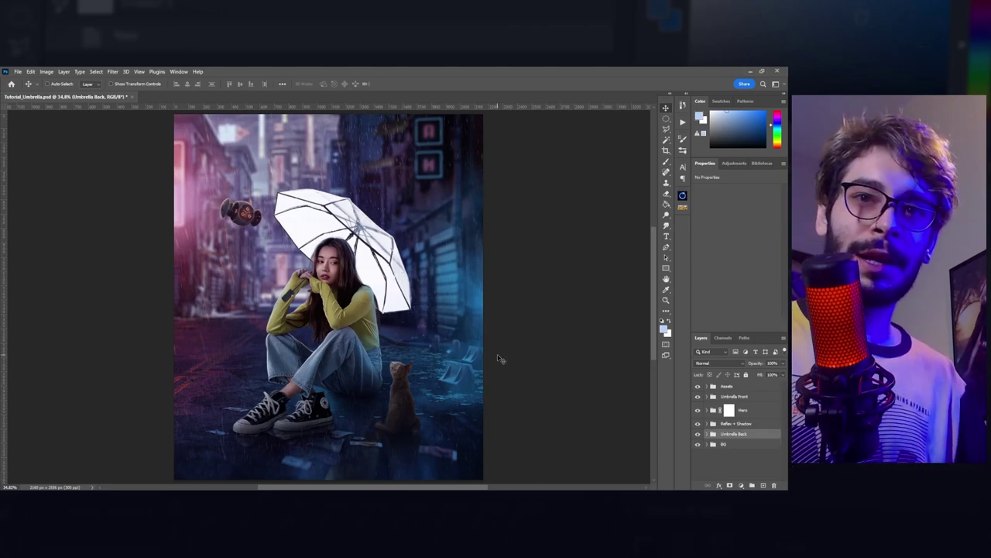
left_click(708, 434)
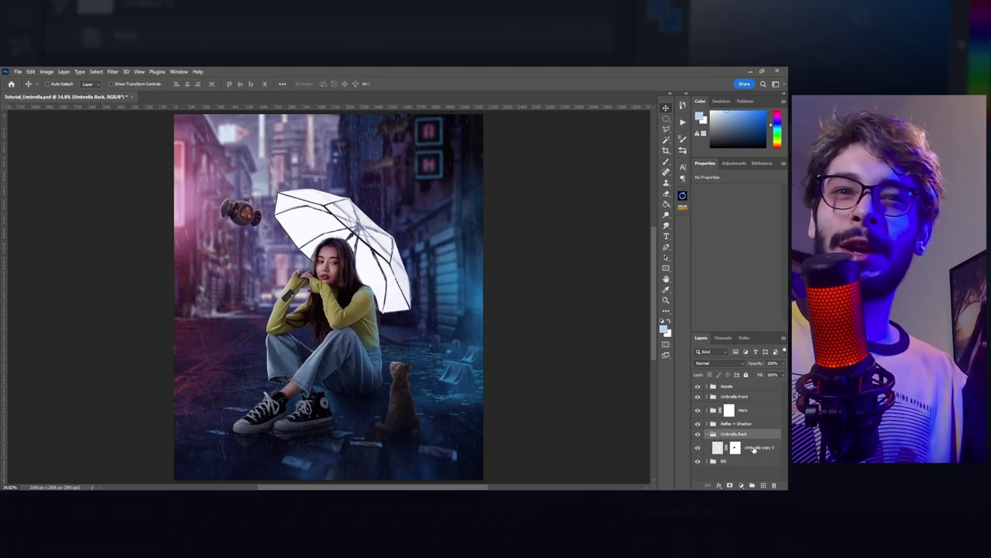
Step: Set Umbrella copy 3's blend mode to Screen after trying Multiply, keeping its position unchanged
left_click(754, 449)
left_click(713, 362)
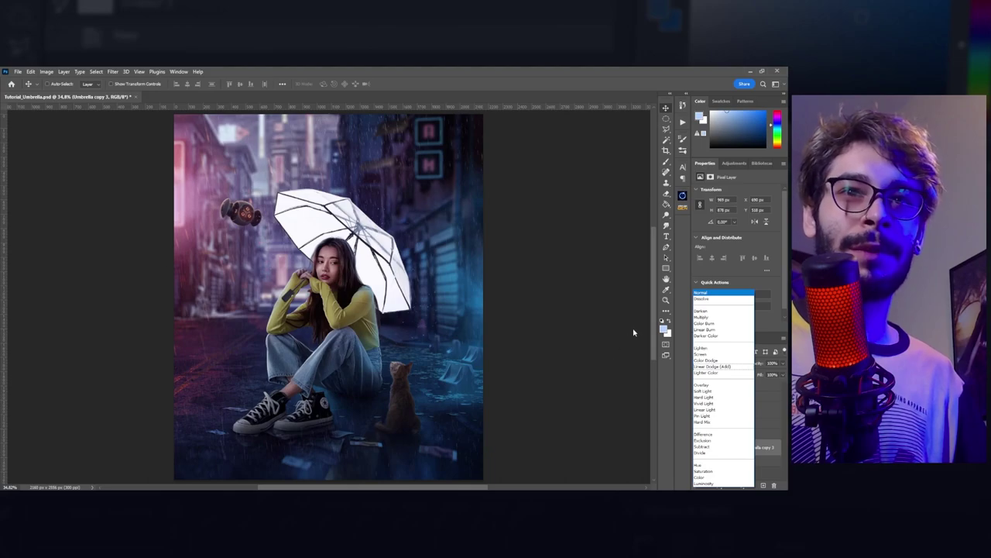
left_click(699, 317)
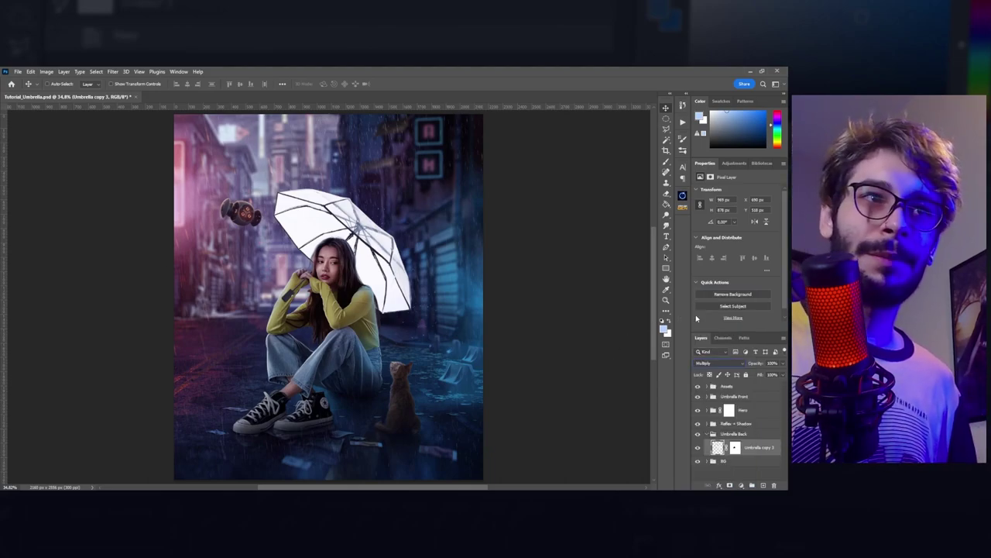
mouse_move(404, 349)
left_mouse_down()
mouse_move(420, 286)
mouse_move(403, 351)
left_mouse_up()
left_click(709, 364)
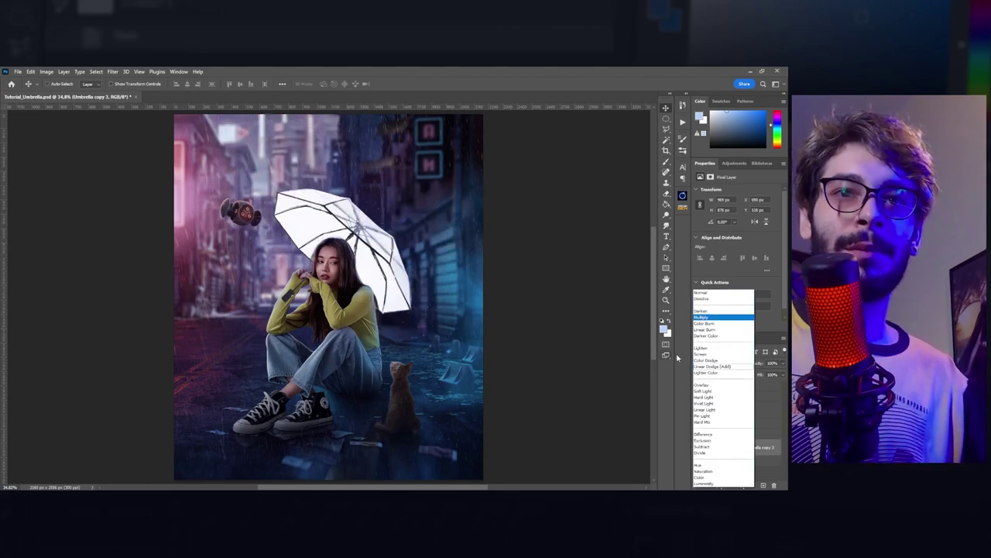
left_click(697, 356)
left_click_drag(391, 343, 370, 333)
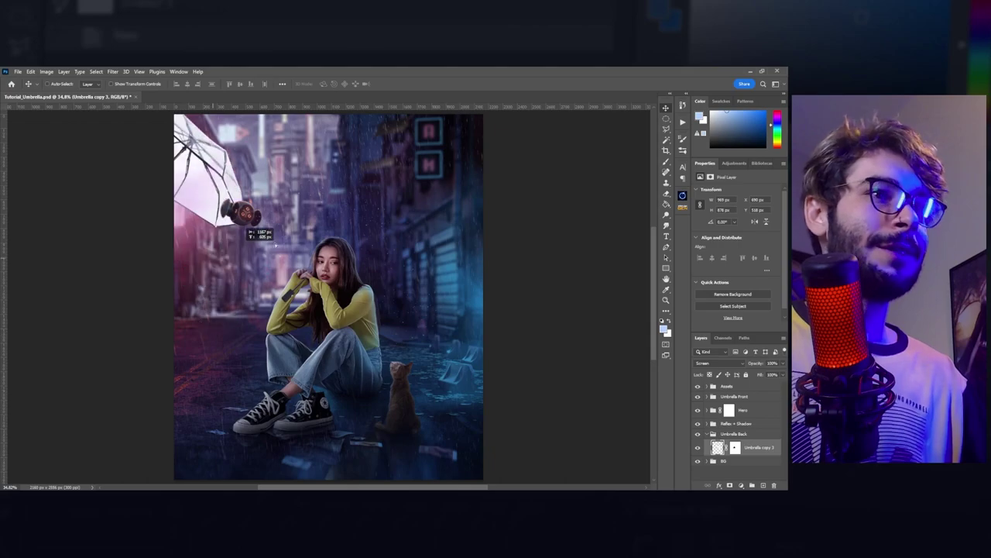
key("ctrl+z")
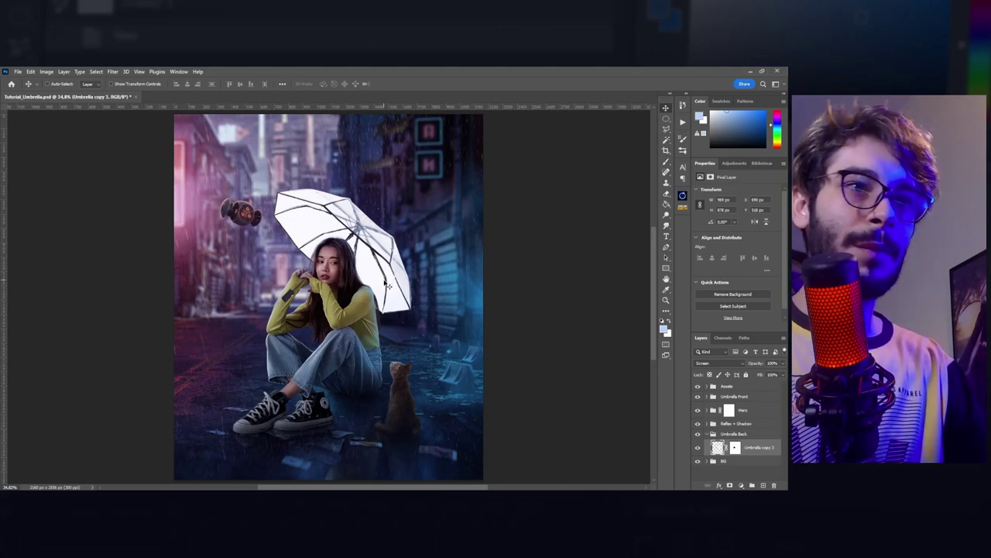
Step: Invert Umbrella copy 3's pixels directly, discarding a trial Invert adjustment layer
left_click(743, 485)
left_click(736, 449)
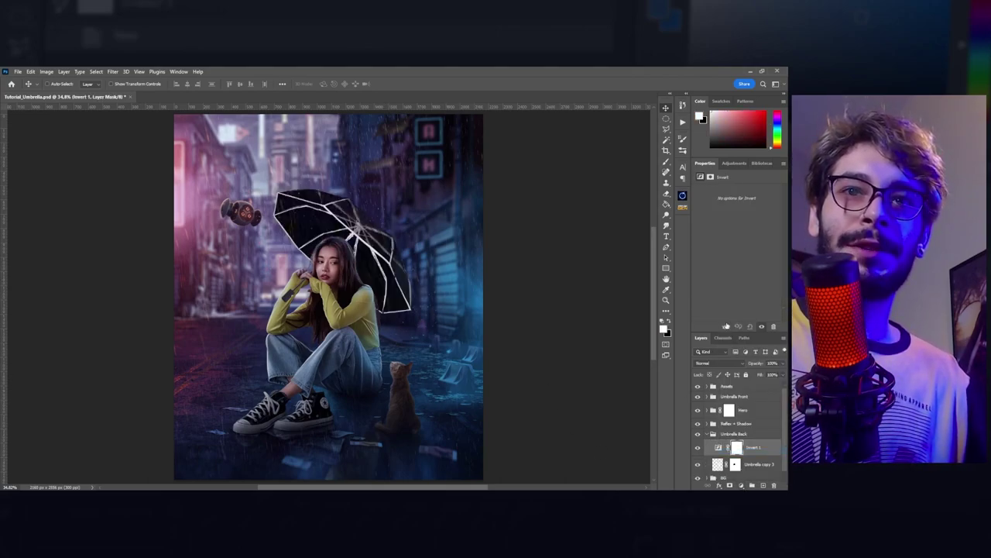
key("ctrl+z")
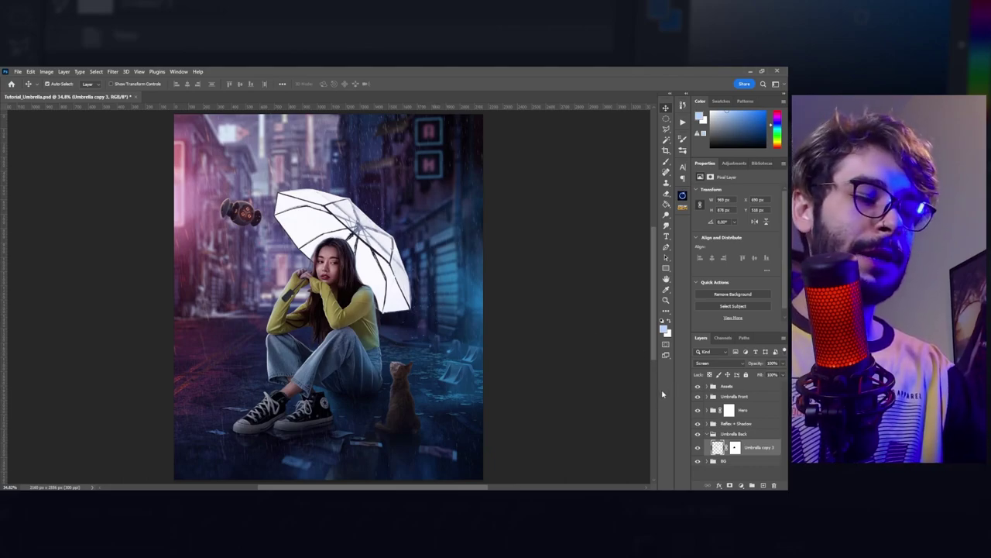
key("ctrl+i")
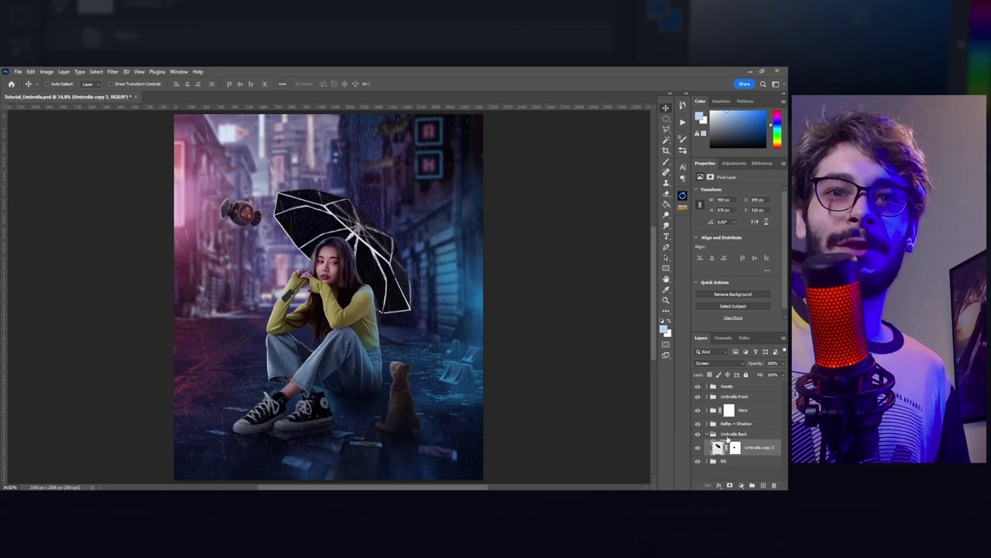
Step: Set the Umbrella Back group to Screen so only the white ribs show
left_click(724, 435)
left_click(706, 363)
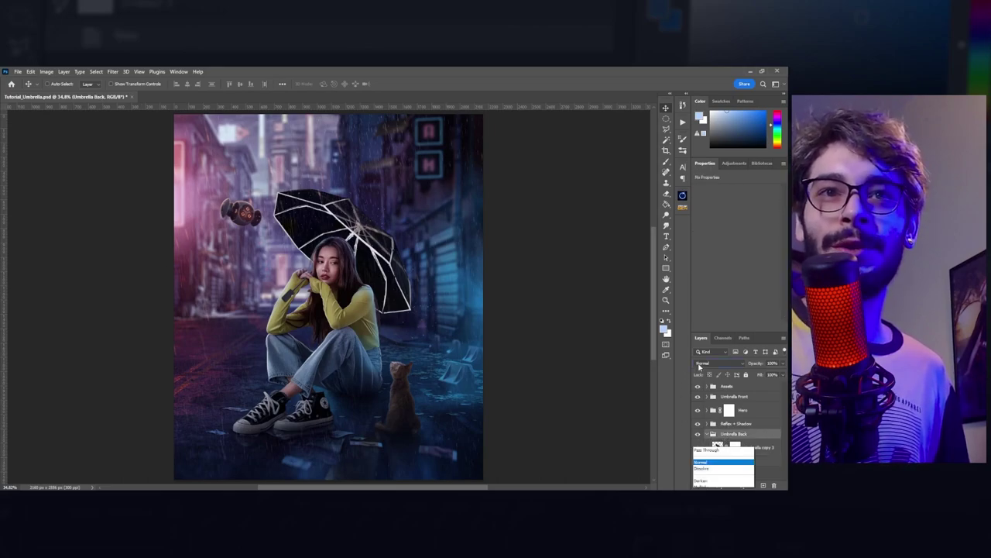
left_click(700, 355)
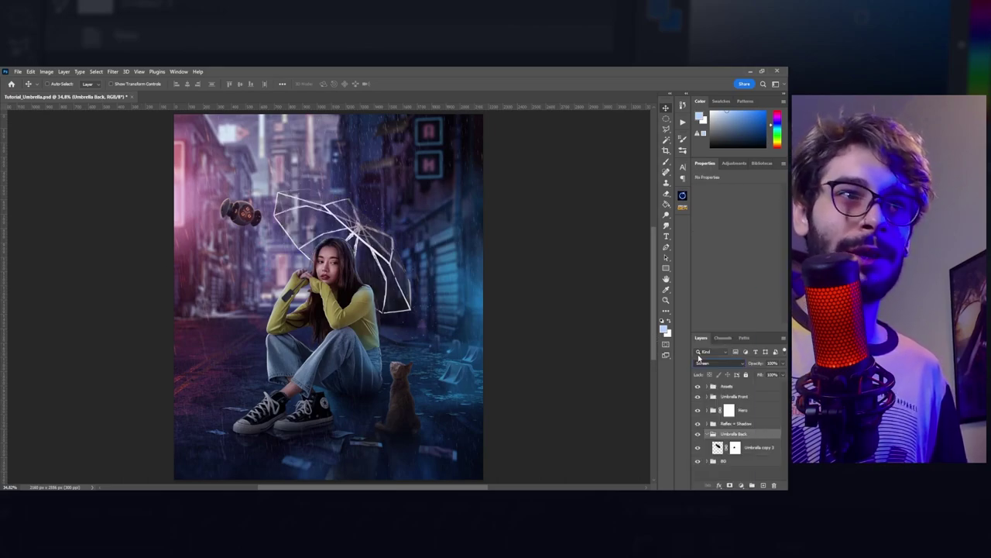
left_click(761, 450)
left_click_drag(401, 361, 414, 391)
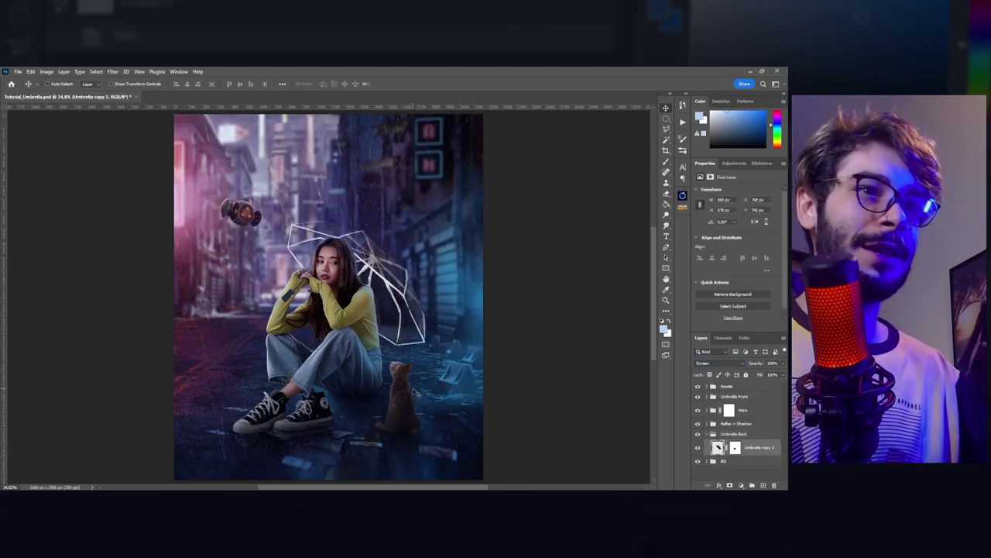
key("ctrl+z")
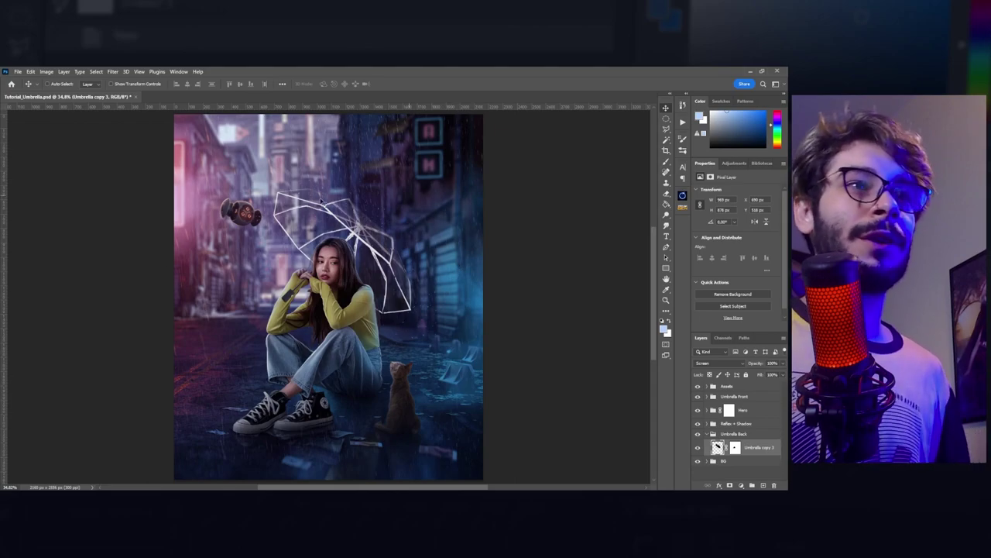
scroll(297, 255, "up", 5)
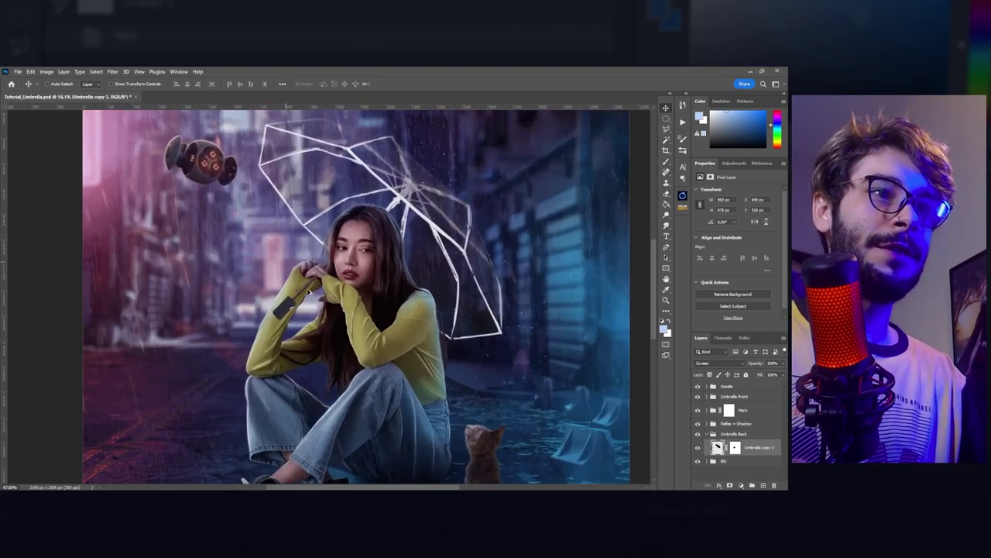
Step: Set Umbrella copy 4 in the Umbrella Front group to Screen blending
left_click(708, 396)
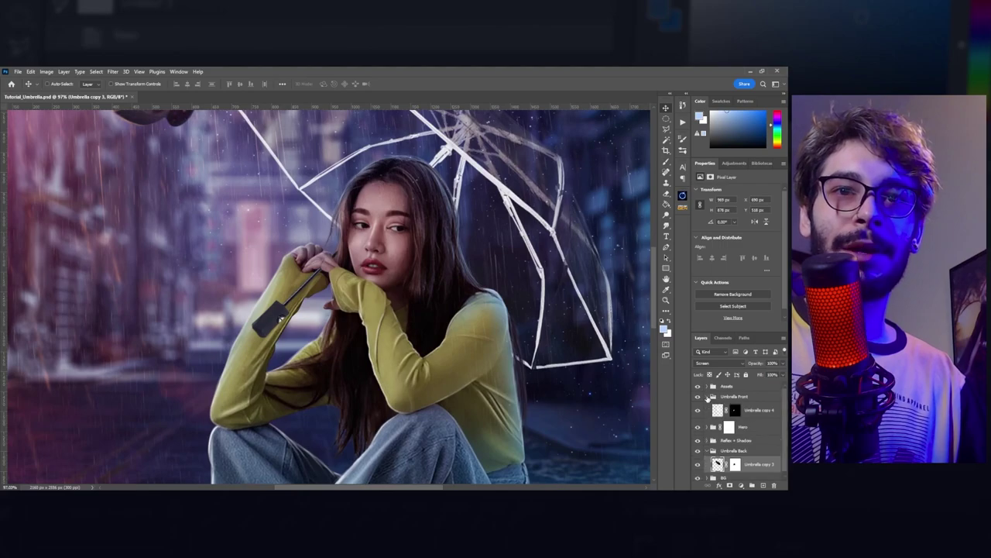
left_click(751, 408)
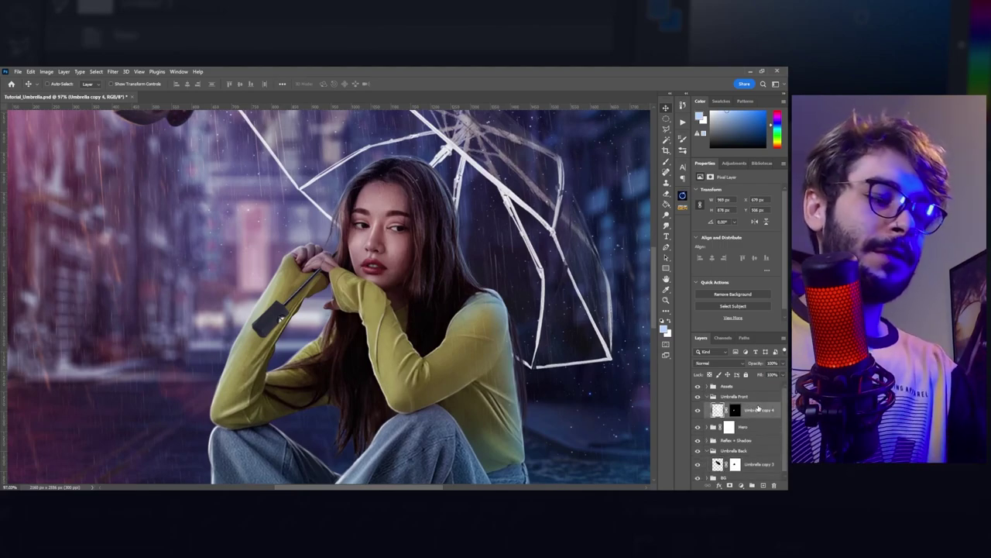
left_click(701, 363)
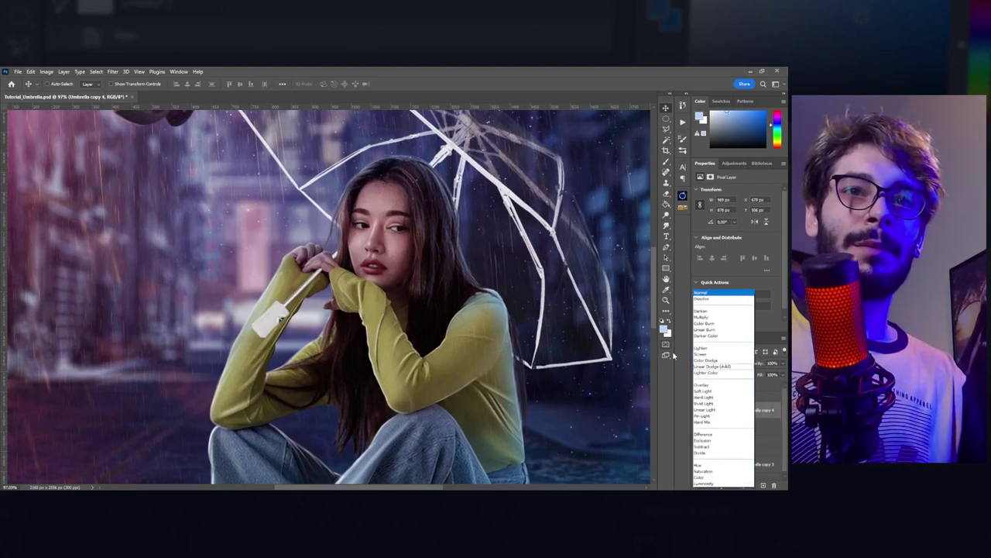
left_click(701, 354)
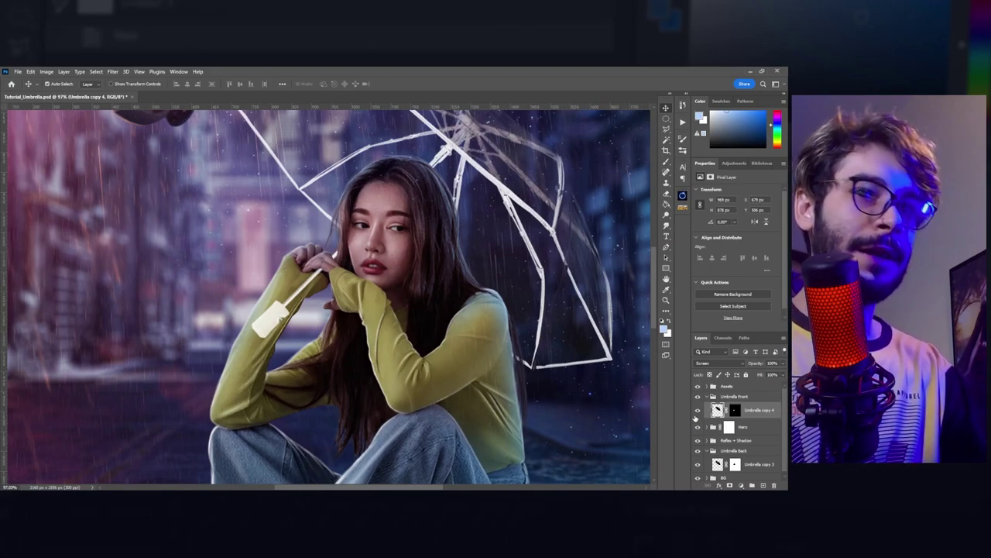
Step: Duplicate it as Umbrella copy 5, leaving the copy at Normal blending
key("ctrl+j")
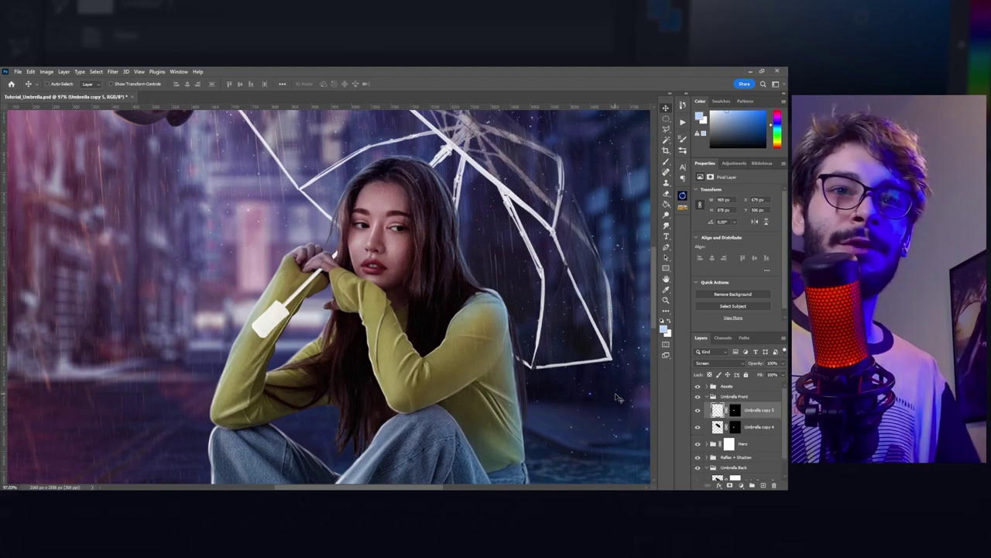
left_click(700, 364)
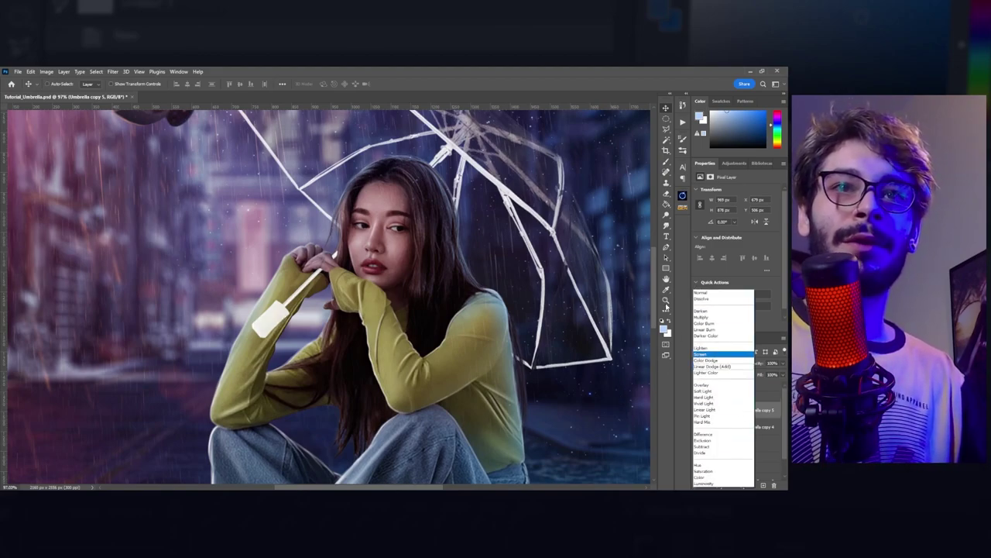
key("Escape")
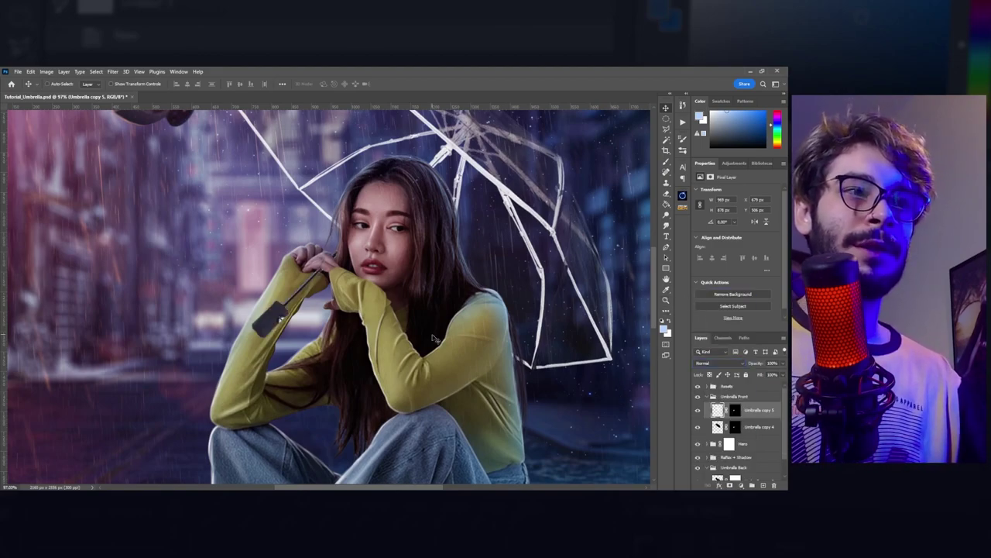
Step: Replace Umbrella copy 5's mask with one limited to a lasso around the strap tag
right_click(735, 411)
left_click(728, 427)
key("l")
scroll(275, 308, "up", 1)
scroll(275, 309, "up", 1)
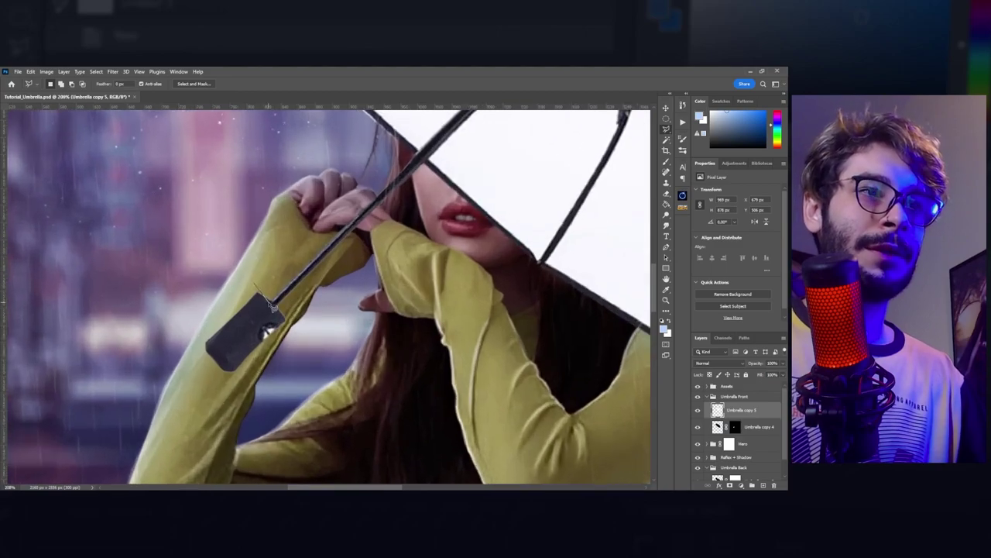
mouse_move(271, 305)
left_mouse_down()
mouse_move(183, 384)
mouse_move(270, 305)
left_mouse_up()
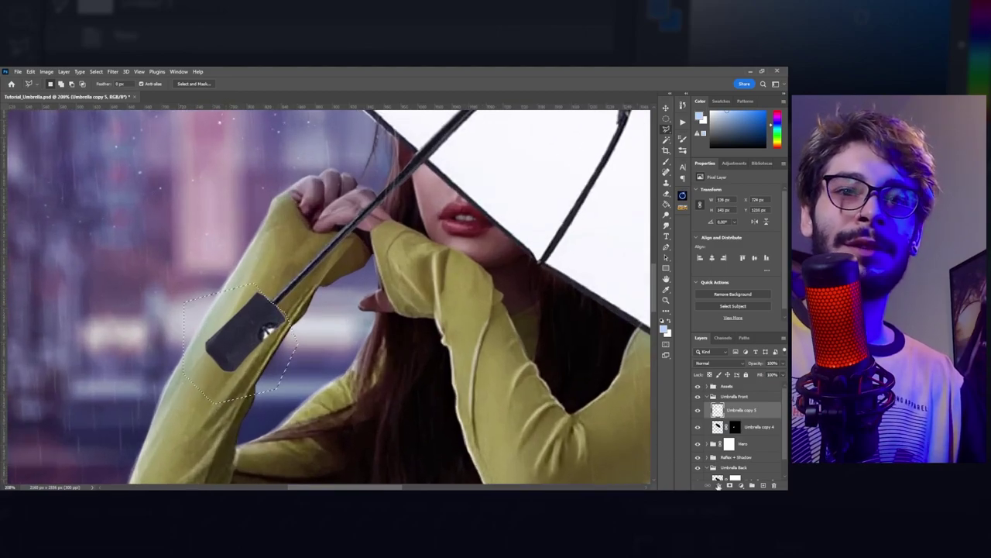
left_click(736, 485)
key("v")
Step: Fit the composition in view, collapse Umbrella Front and select Umbrella copy 3
key("ctrl+0")
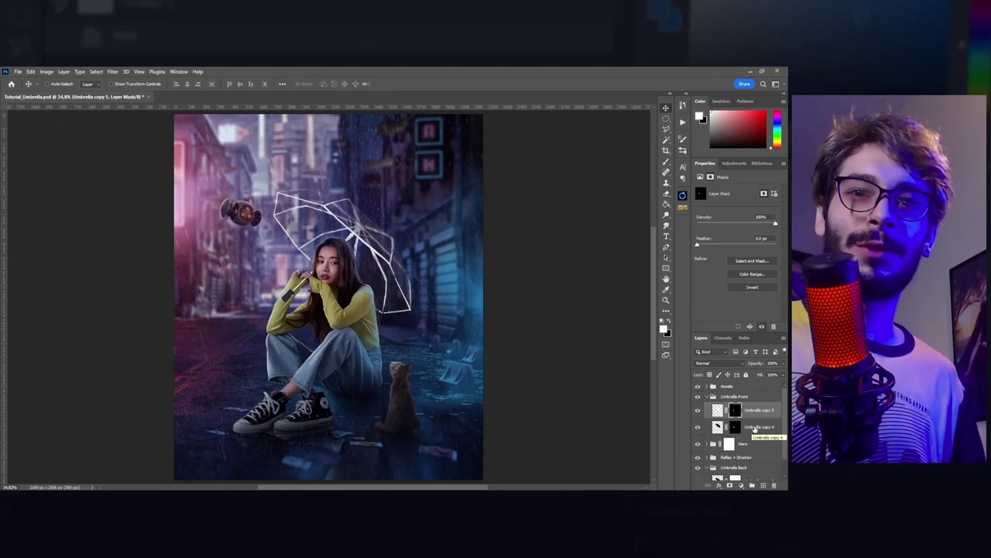
left_click(755, 426)
left_click(709, 396)
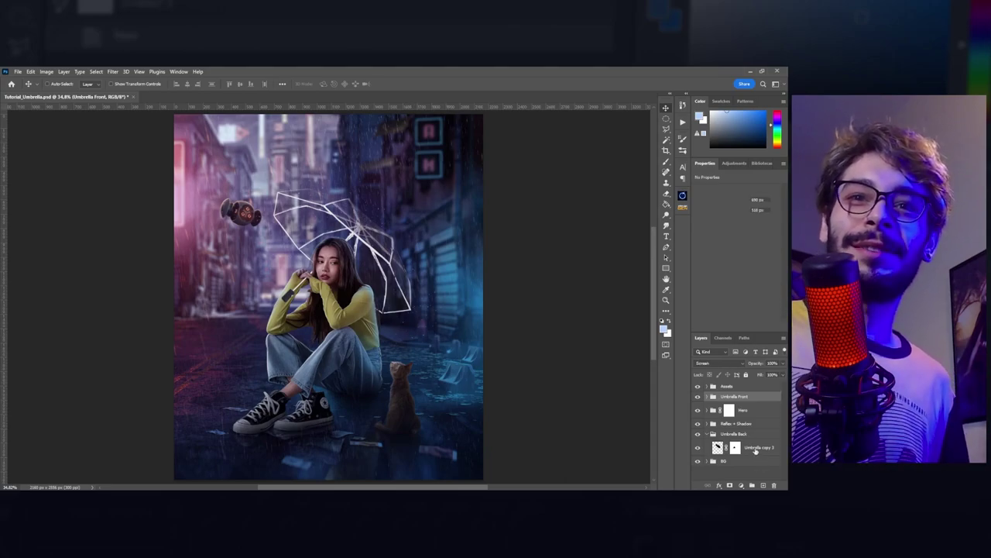
left_click(755, 448)
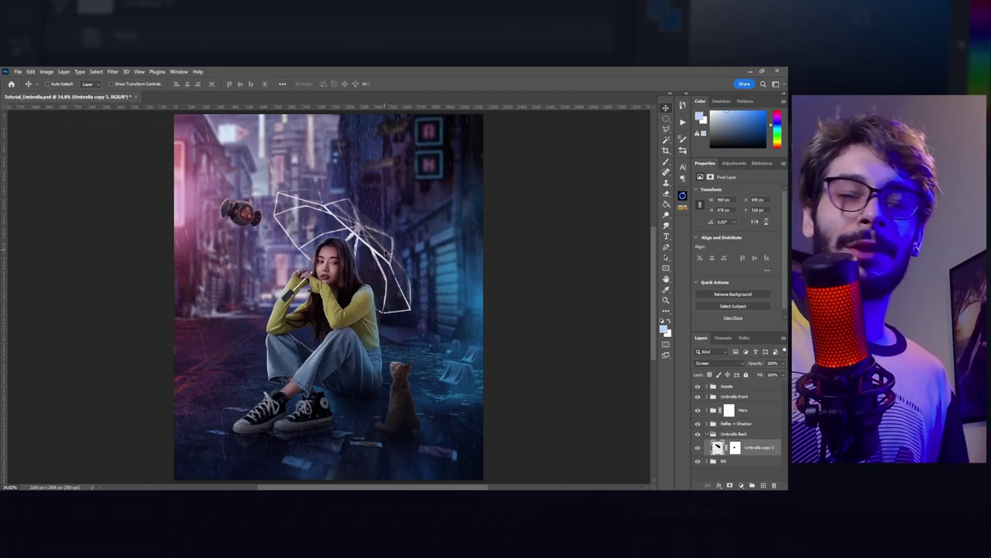
left_click(742, 485)
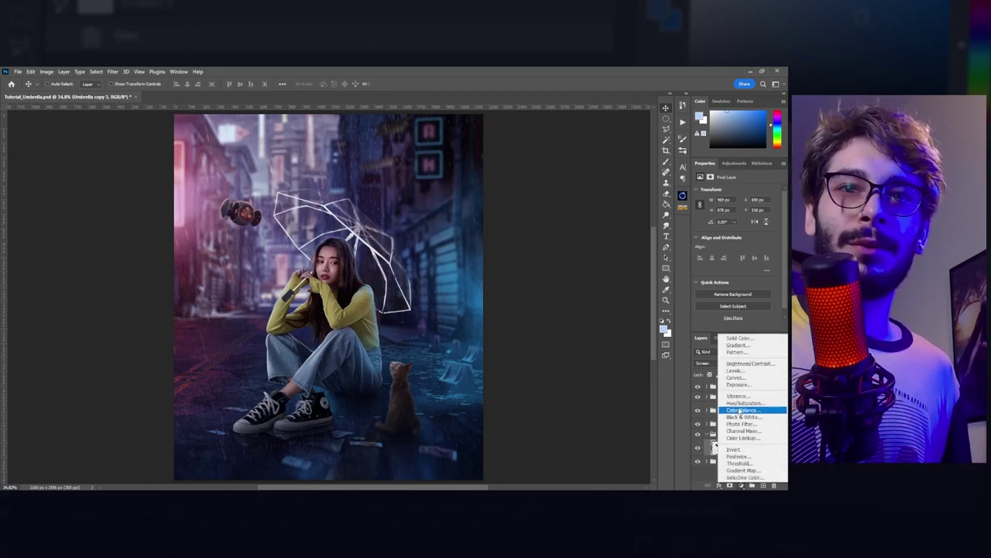
Step: Add a colorized Hue/Saturation layer above Umbrella copy 3: Hue 224, Saturation 75, high Lightness
left_click(739, 409)
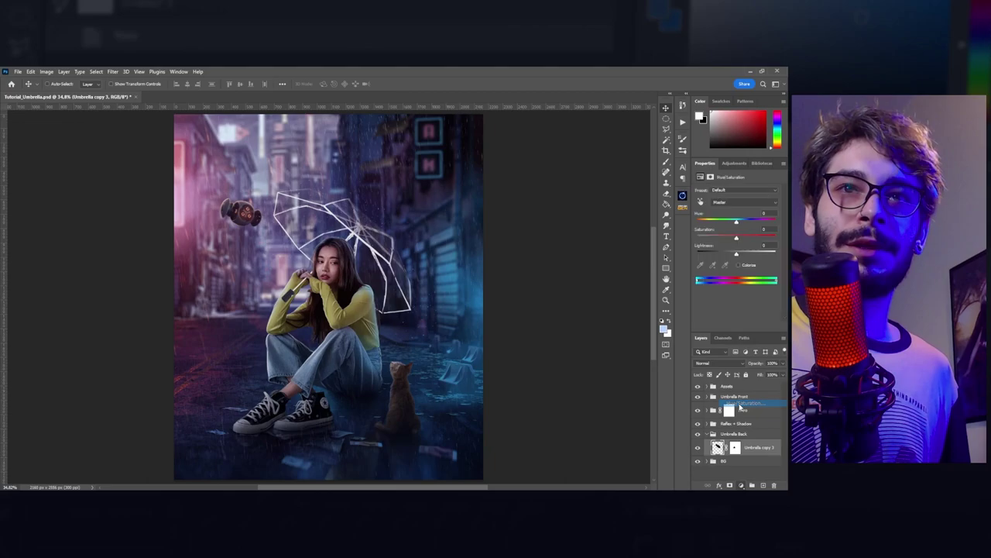
left_click(738, 265)
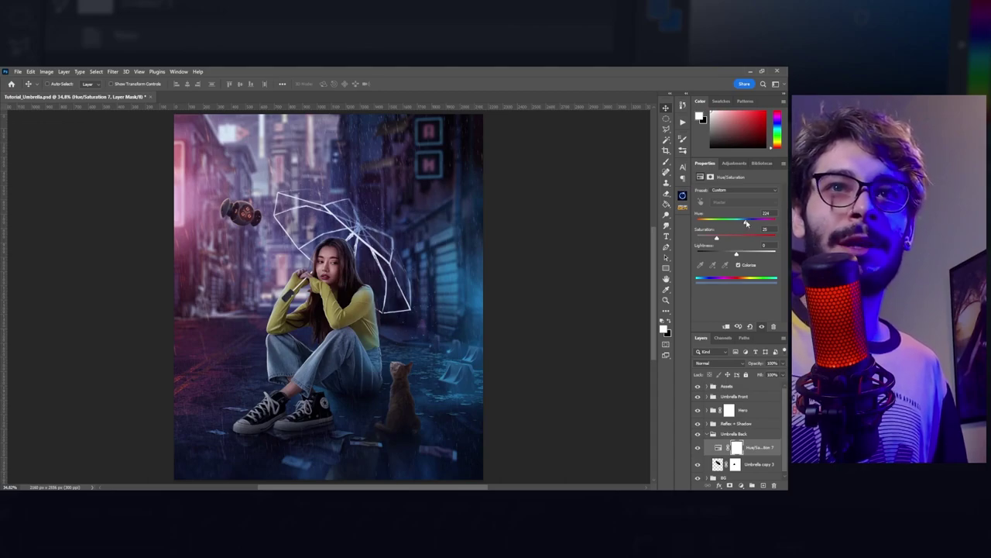
left_click_drag(724, 240, 749, 240)
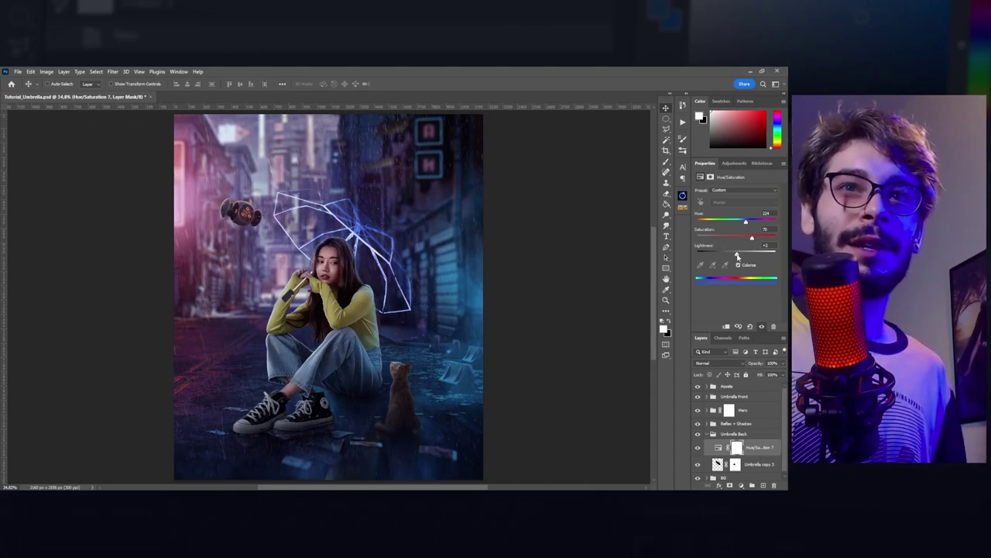
left_click_drag(744, 256, 757, 256)
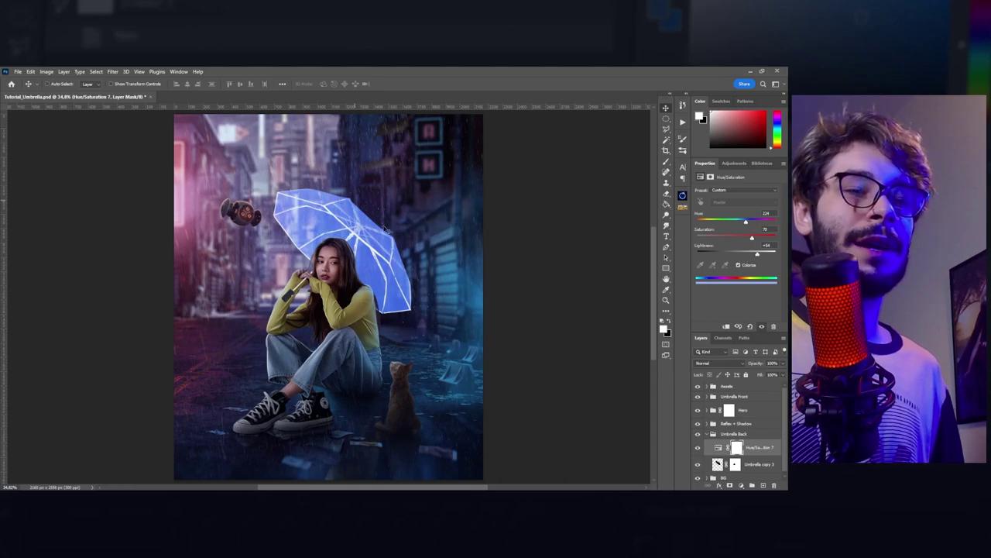
mouse_move(758, 256)
left_mouse_down()
mouse_move(779, 256)
mouse_move(745, 257)
left_mouse_up()
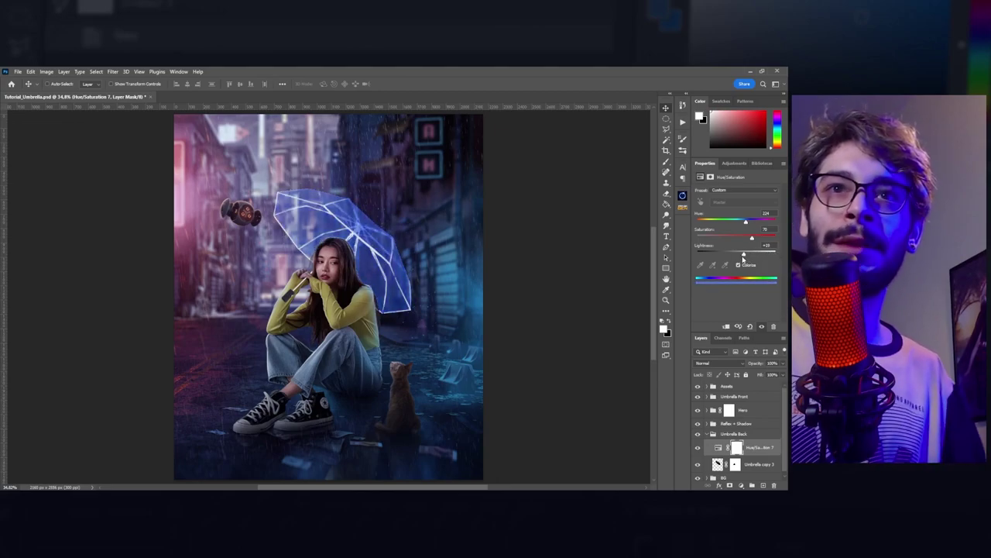
left_click(714, 397)
Step: Clip a colorized Hue/Saturation layer (Hue 215, Saturation about 72) to Umbrella copy 4
left_click(756, 428)
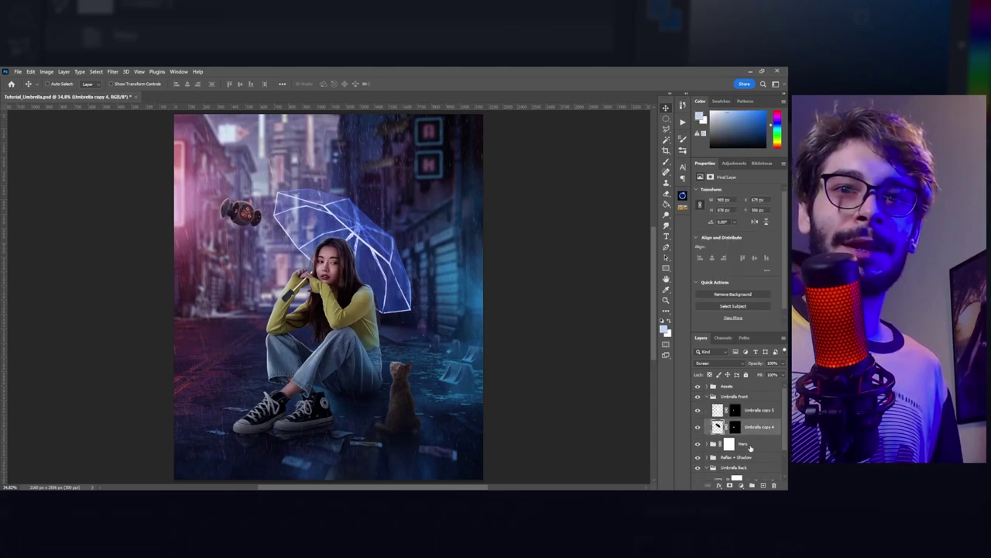
left_click(741, 485)
left_click(744, 406)
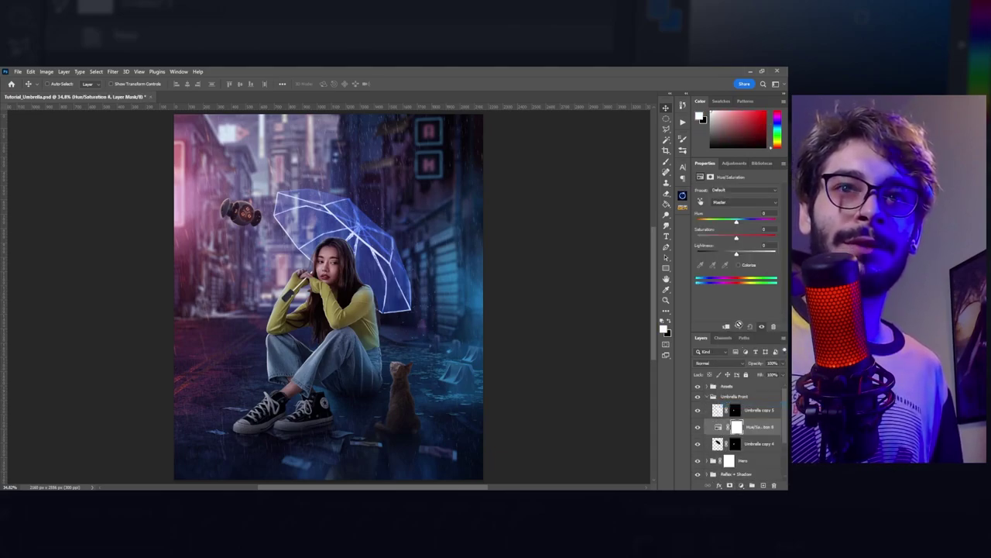
left_click(726, 326)
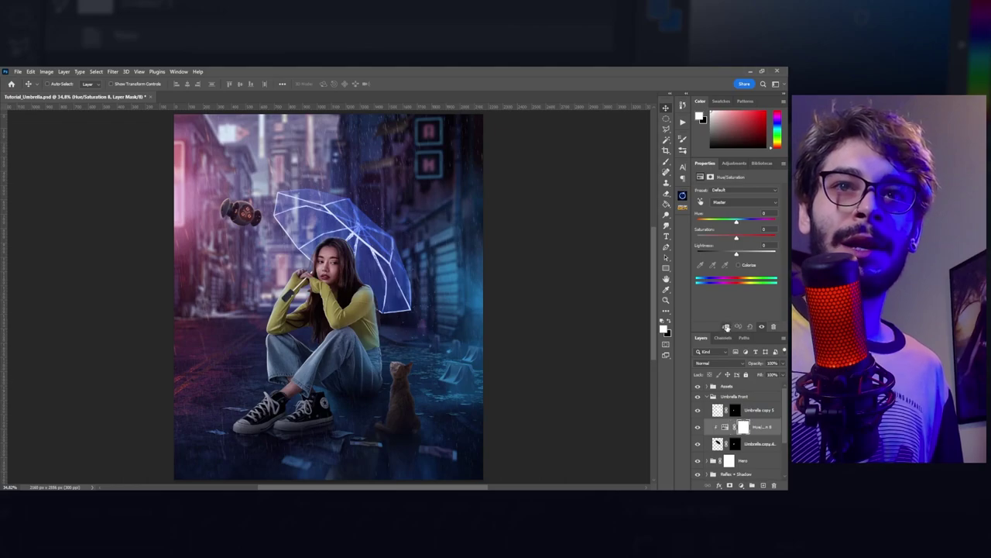
left_click(738, 265)
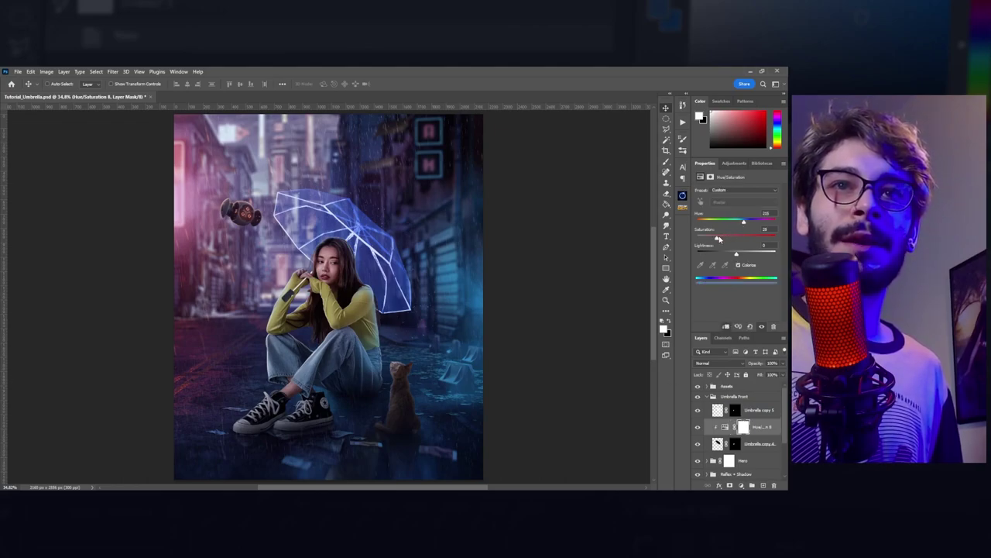
left_click_drag(718, 239, 755, 237)
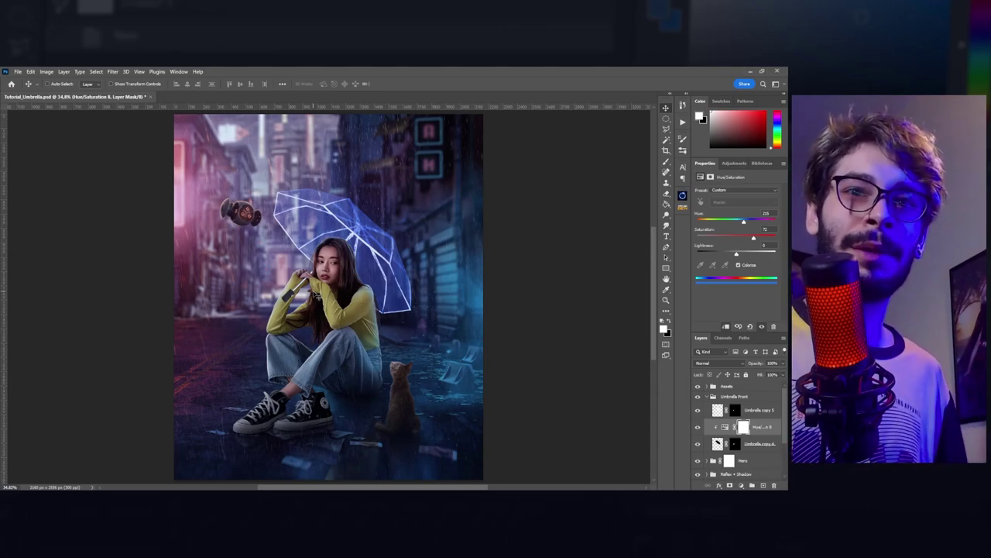
left_click(713, 395)
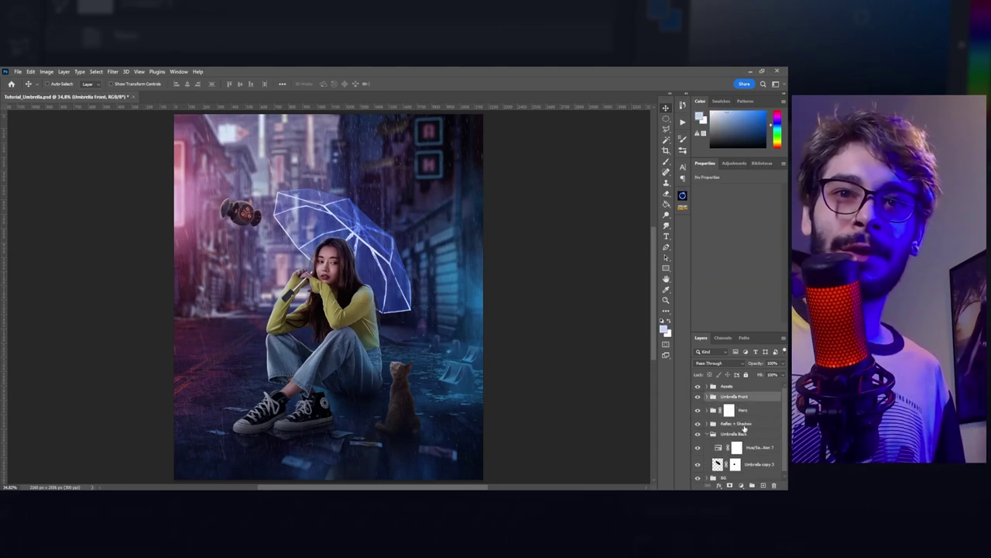
Step: Add colorized Hue/Saturation 9 above Umbrella Back (Hue 215, Saturation 71, Lightness +23) with a black mask
left_click(734, 434)
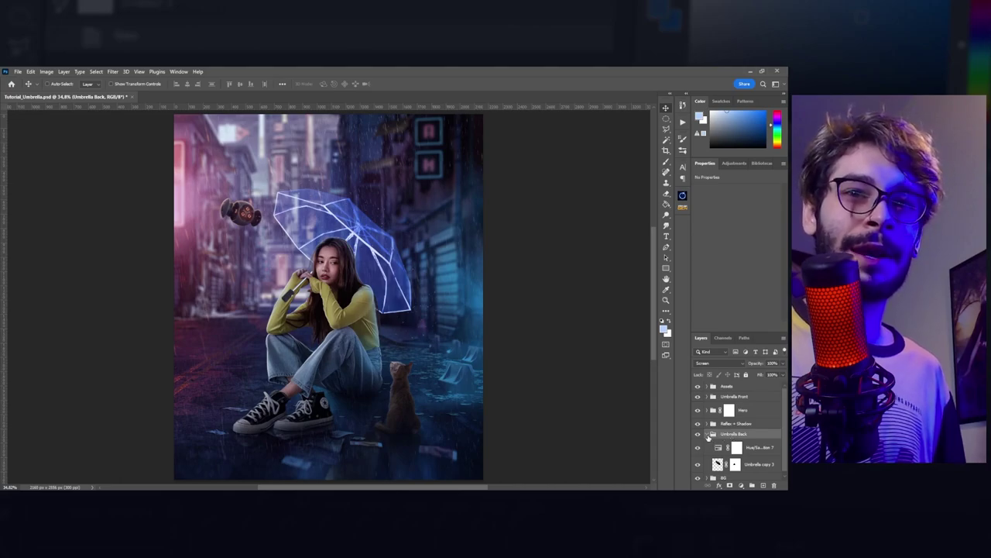
left_click(713, 435)
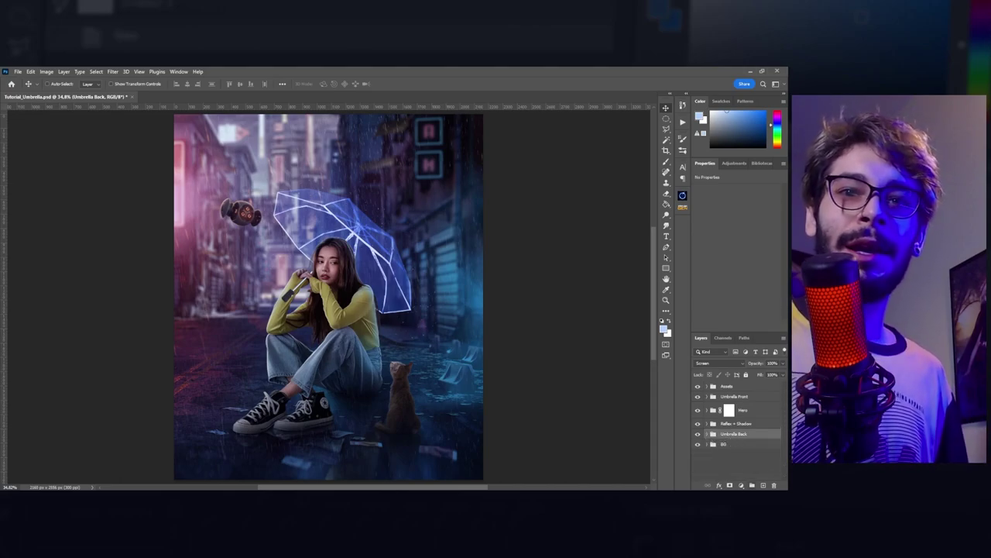
left_click(742, 486)
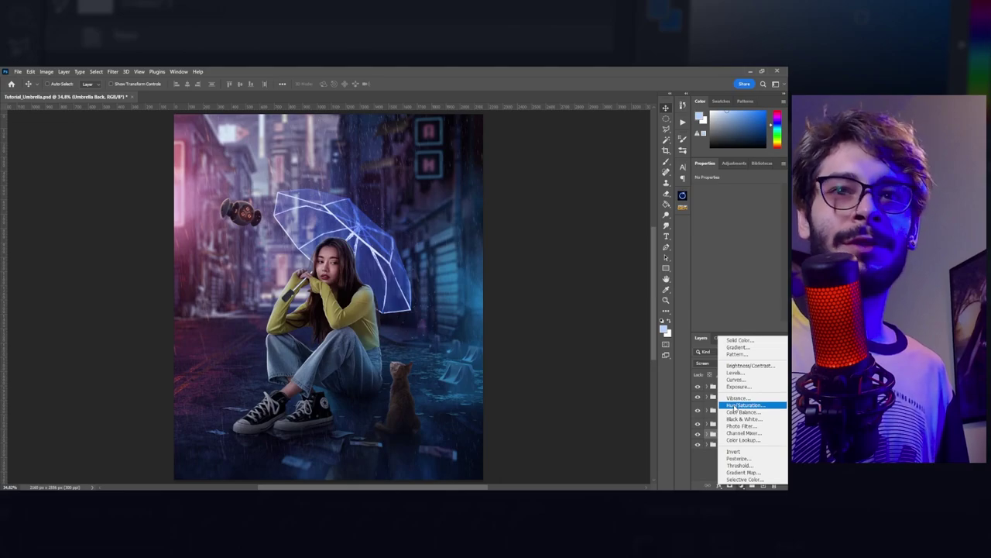
left_click(736, 403)
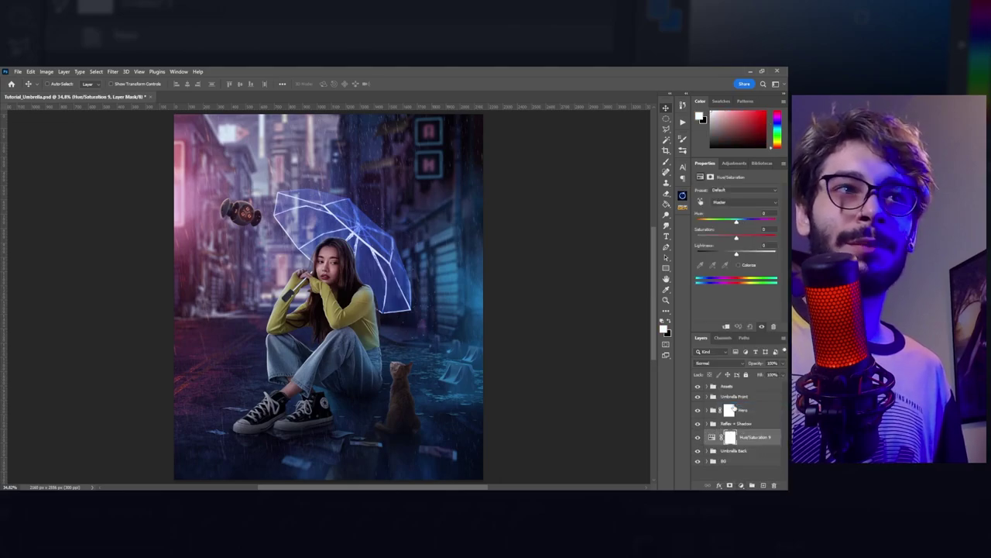
left_click(738, 265)
left_click_drag(697, 222, 744, 224)
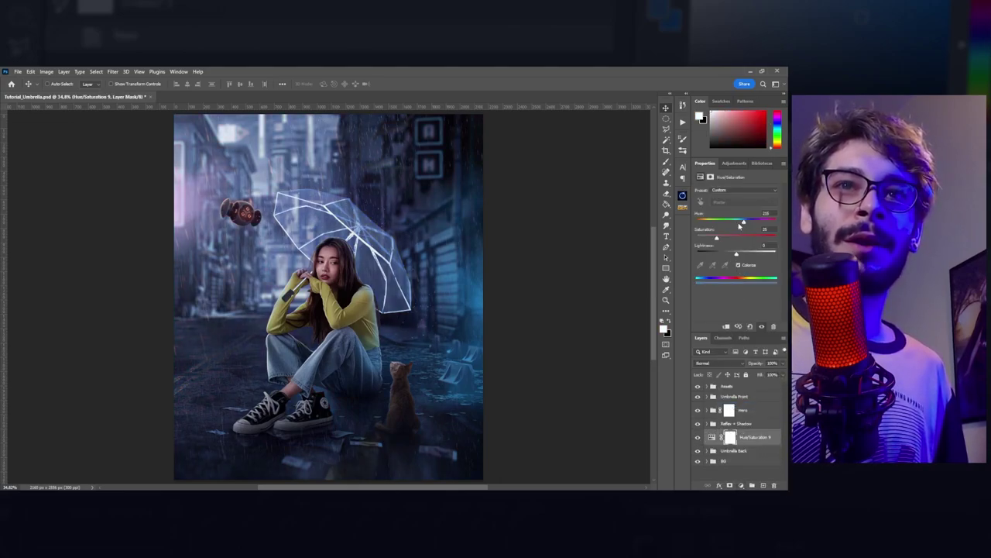
mouse_move(717, 235)
left_mouse_down()
mouse_move(753, 235)
mouse_move(752, 256)
mouse_move(764, 255)
left_mouse_up()
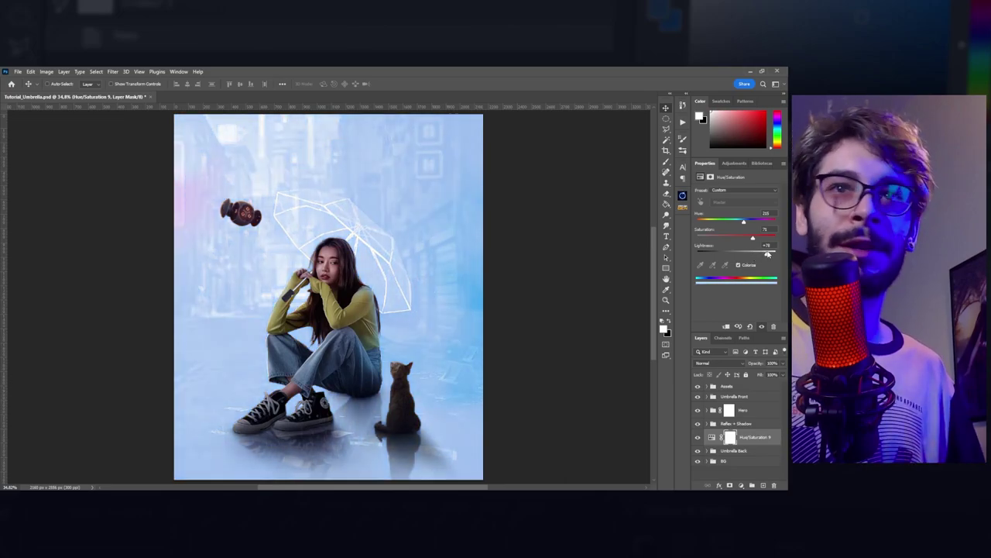
left_click_drag(764, 256, 746, 257)
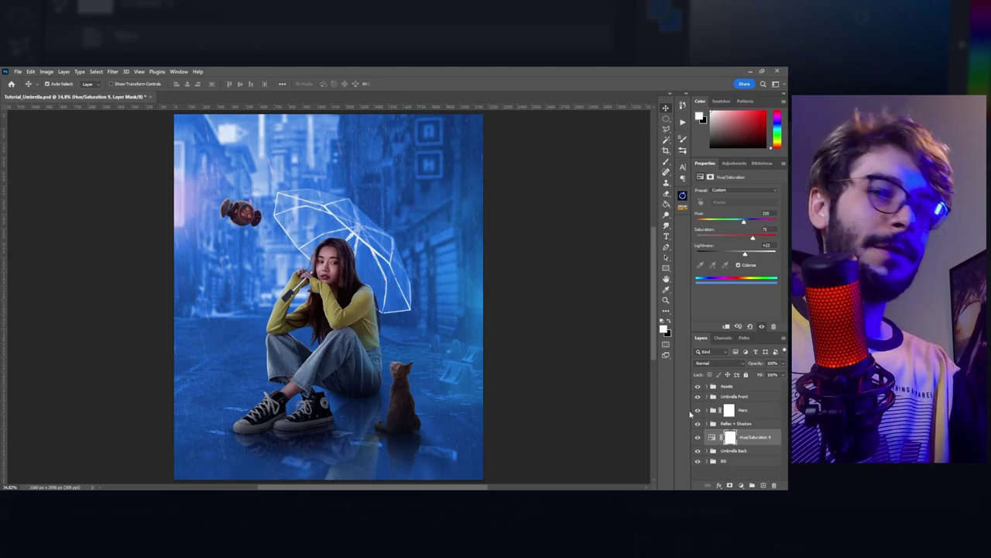
key("ctrl+i")
Step: Set up a brush with adjusted opacity and flow, sized to fit the umbrella
key("b")
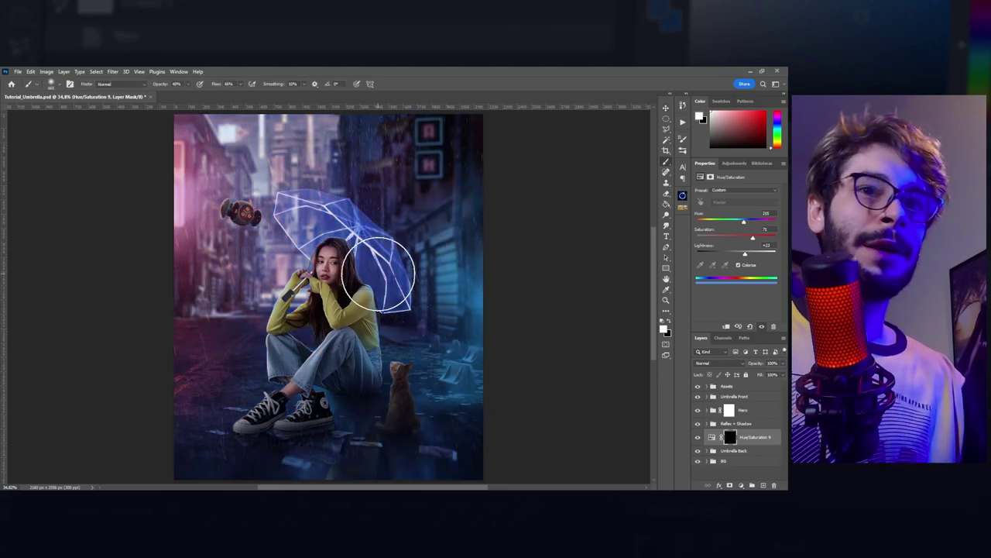
right_click(383, 276)
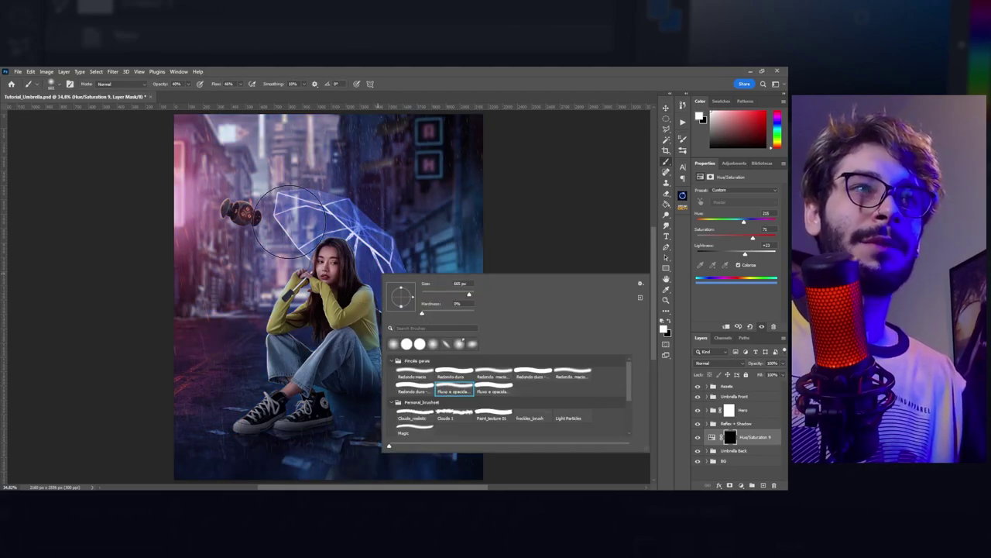
left_click(165, 84)
key("Return")
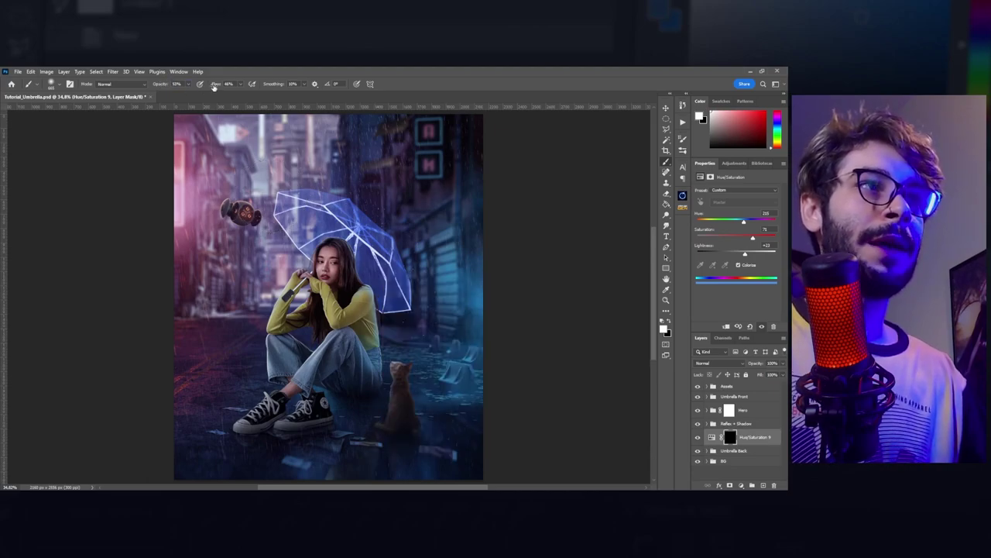
key("Return")
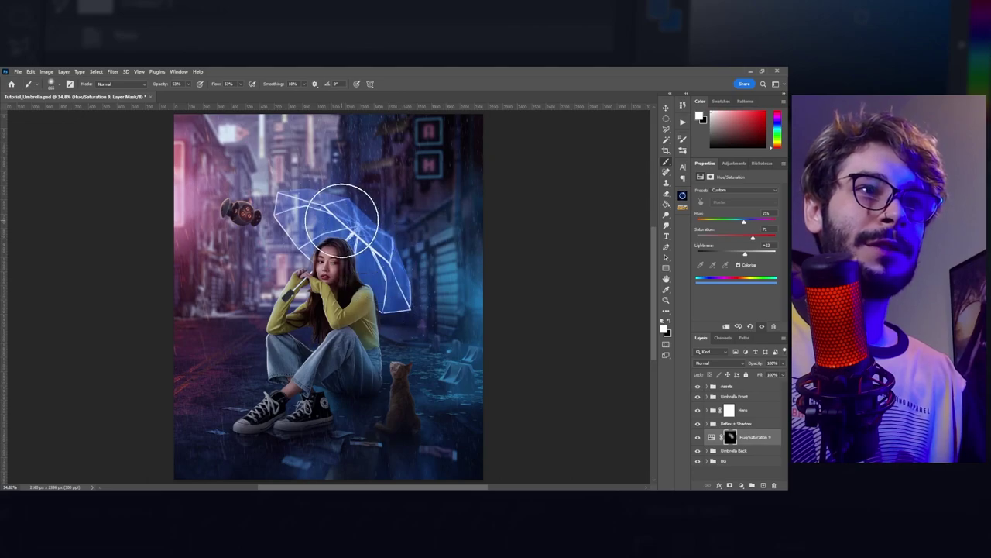
right_click(316, 223)
key("Escape")
left_click_drag(320, 227, 325, 232)
Step: Paint the blue glow onto the umbrella canopy in the Hue/Saturation 9 mask
left_click_drag(384, 285, 386, 280)
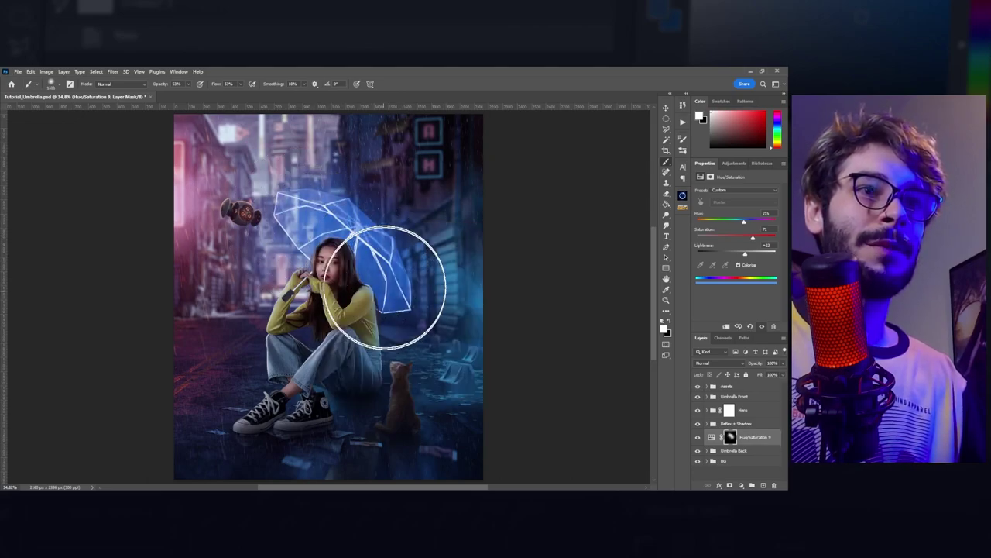
key("bracketright")
key("bracketright")
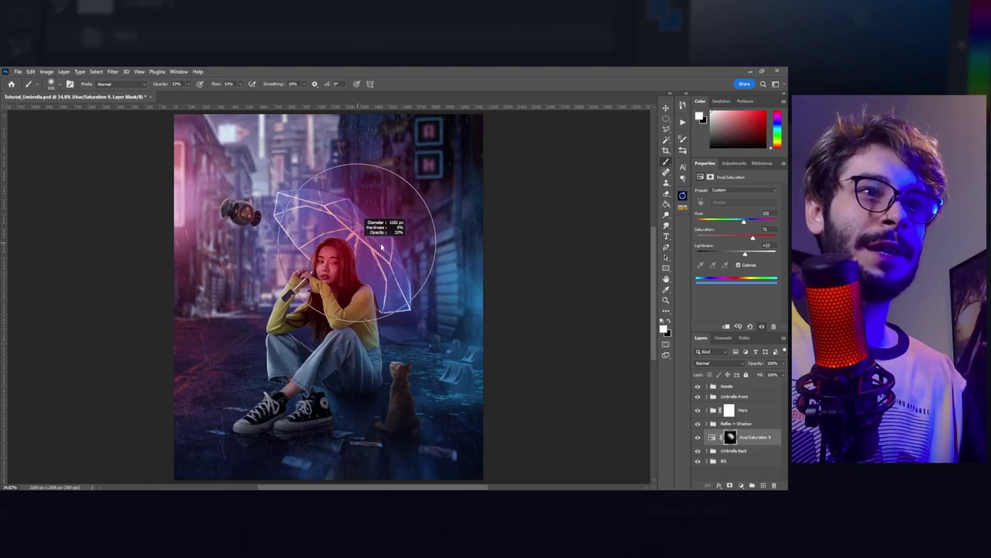
key("v")
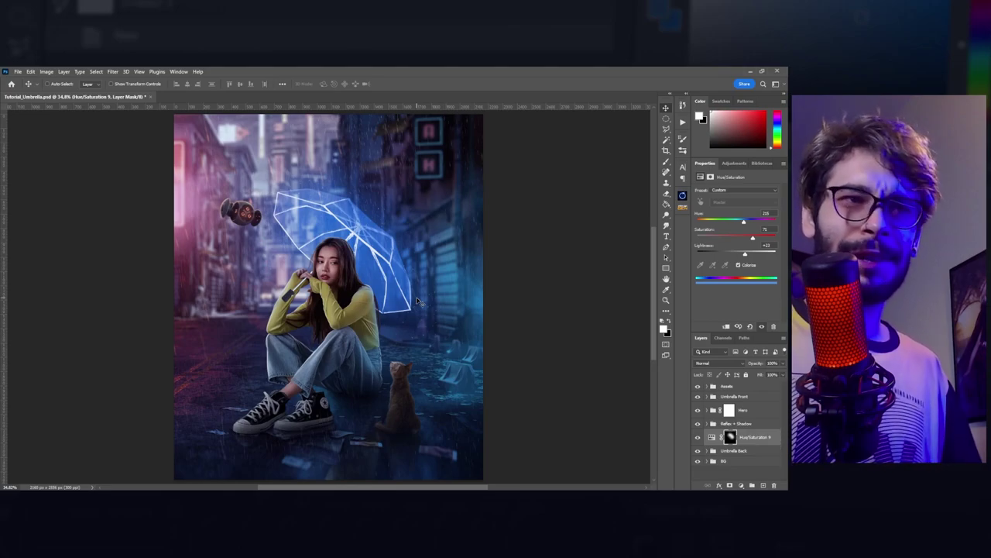
key("b")
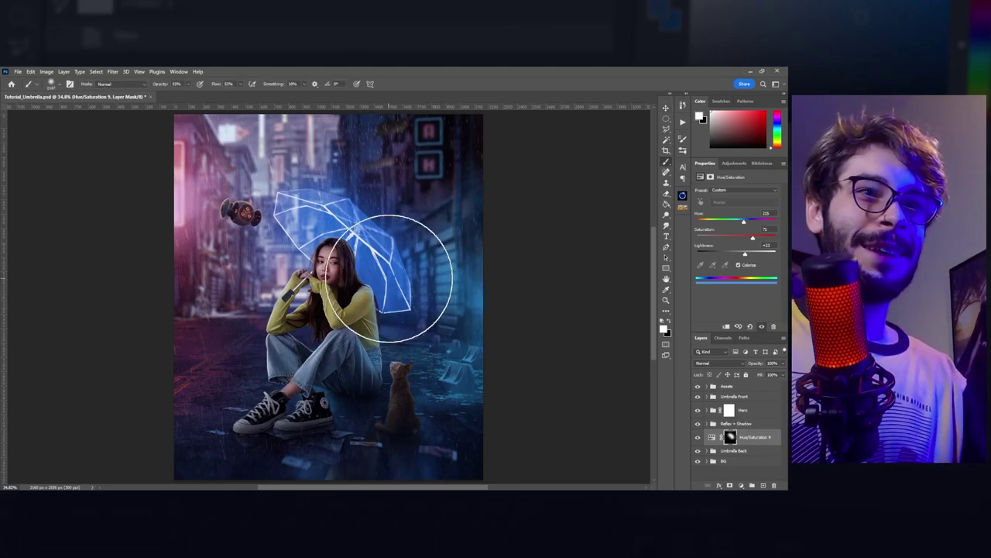
key("bracketleft")
key("bracketleft")
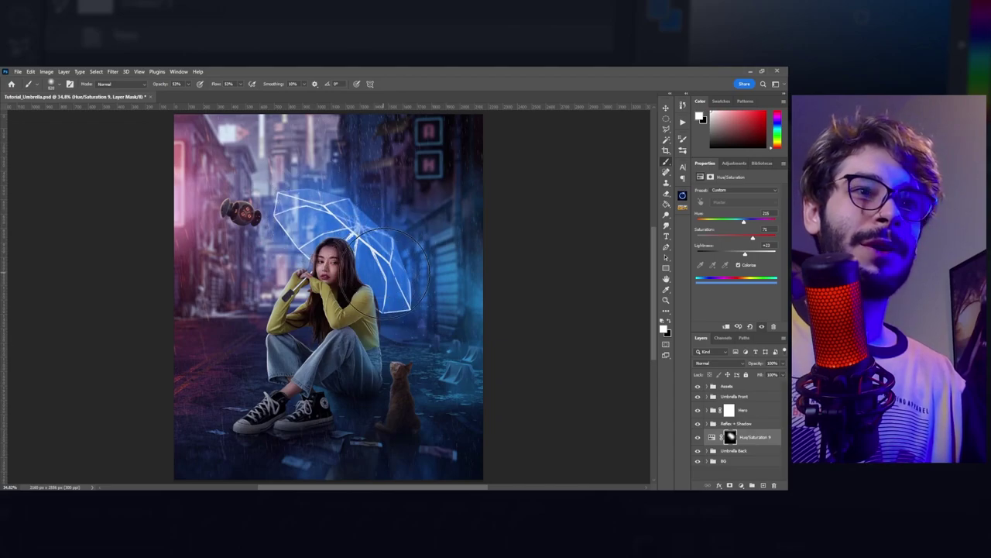
key("v")
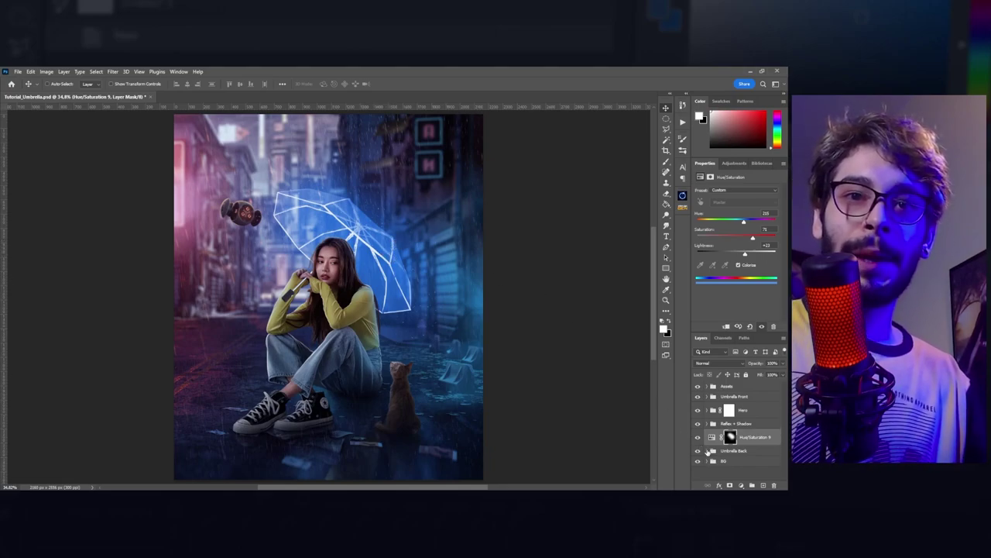
Step: Duplicate Umbrella copy 3 twice and merge the two copies into Umbrella copy 7
left_click(707, 449)
left_click(757, 460)
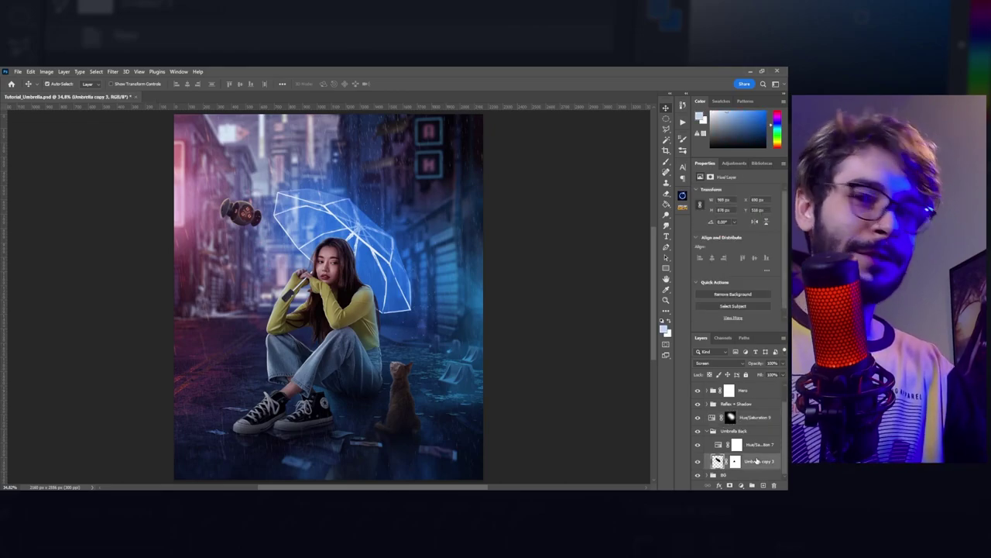
key("ctrl+j")
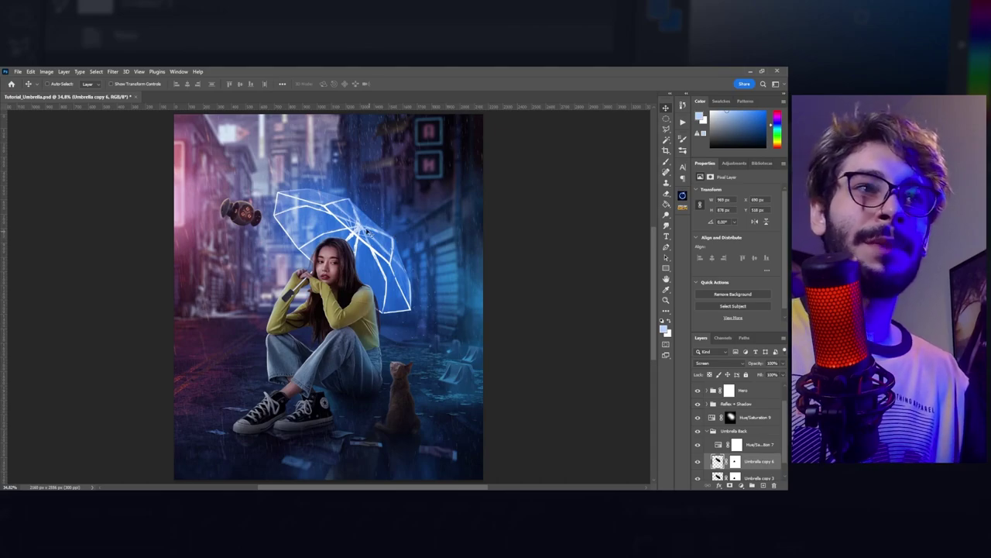
scroll(744, 434, "down", 1)
key("ctrl+j")
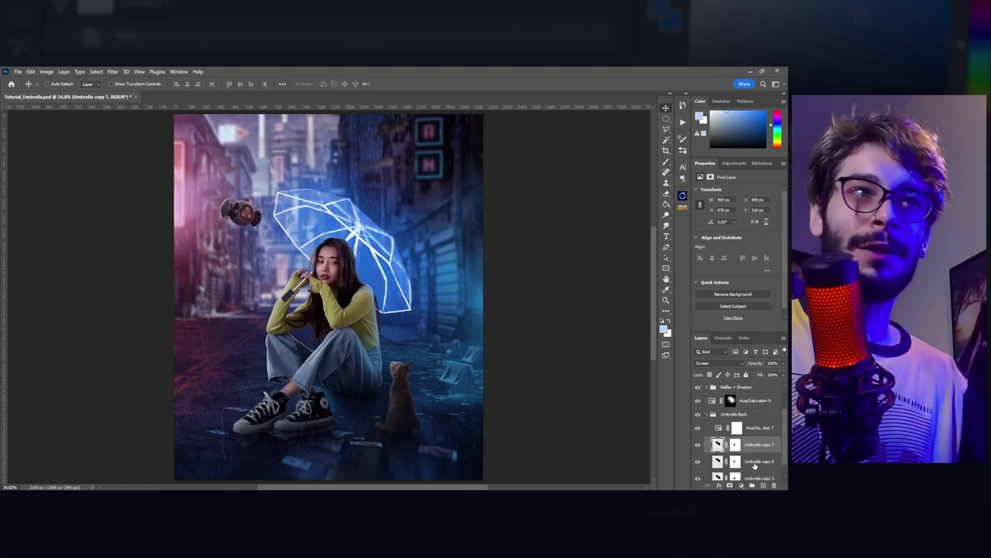
left_click(755, 463, "shift")
right_click(755, 465)
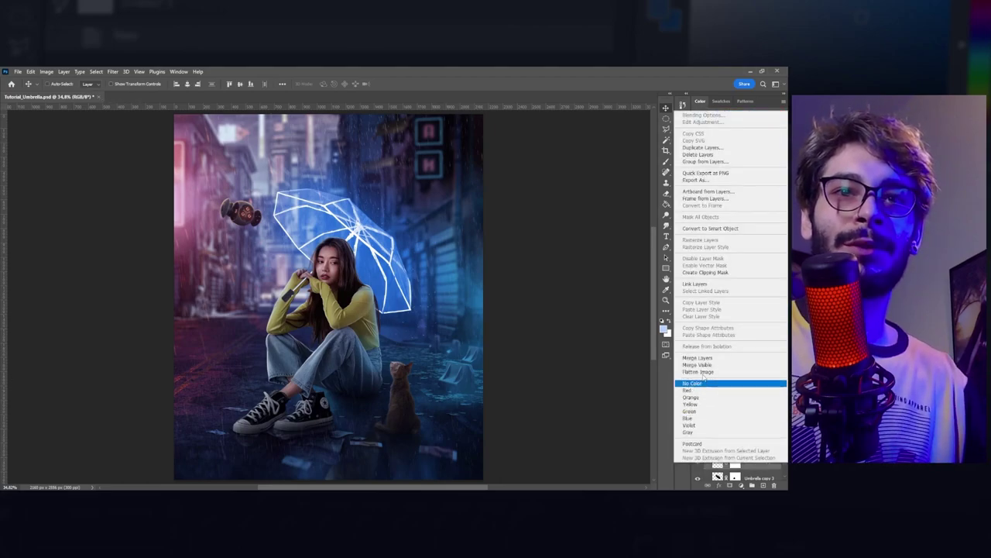
left_click(698, 358)
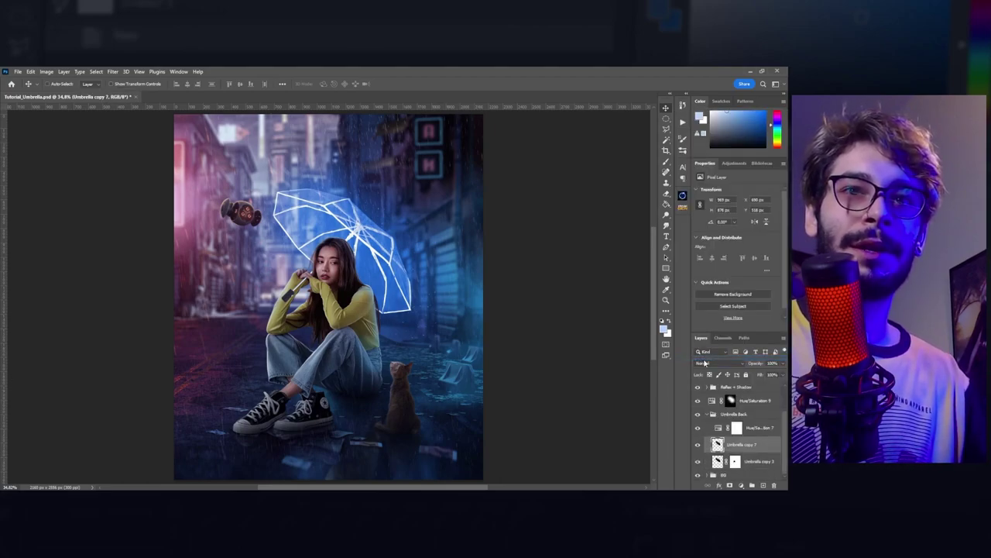
Step: Set Umbrella copy 7 to Screen and give it a black hiding mask
left_click(713, 361)
left_click(697, 356)
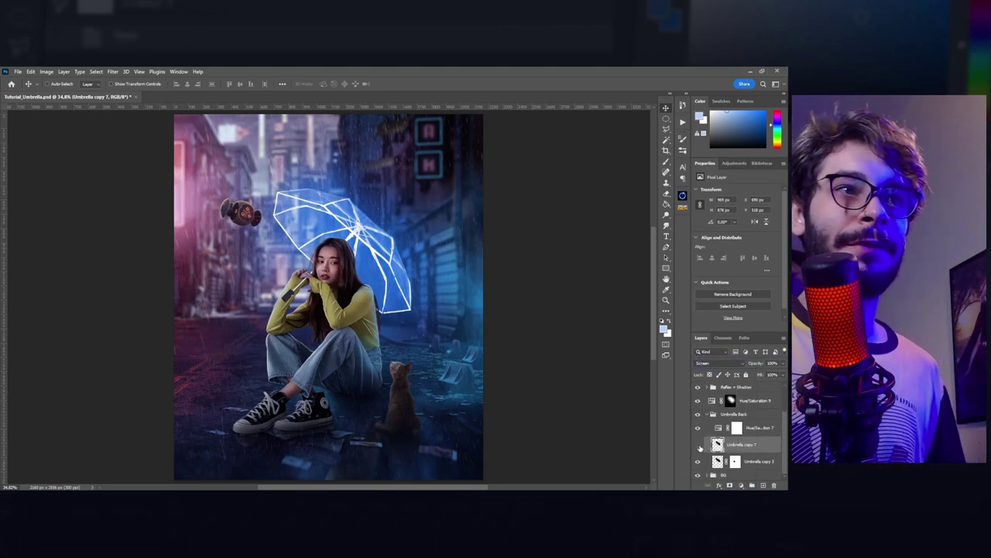
left_click(698, 444)
left_click(699, 446)
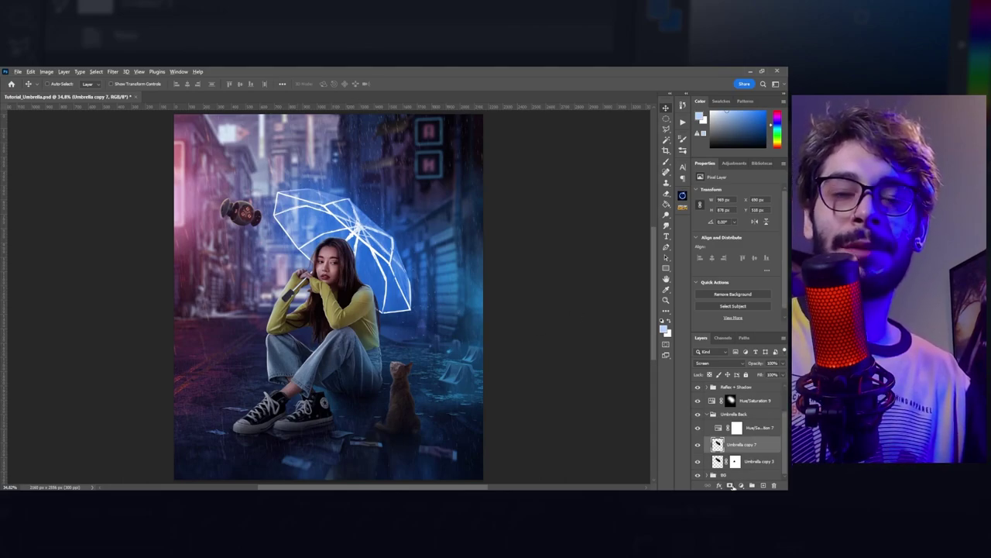
left_click(730, 485, "alt")
key("b")
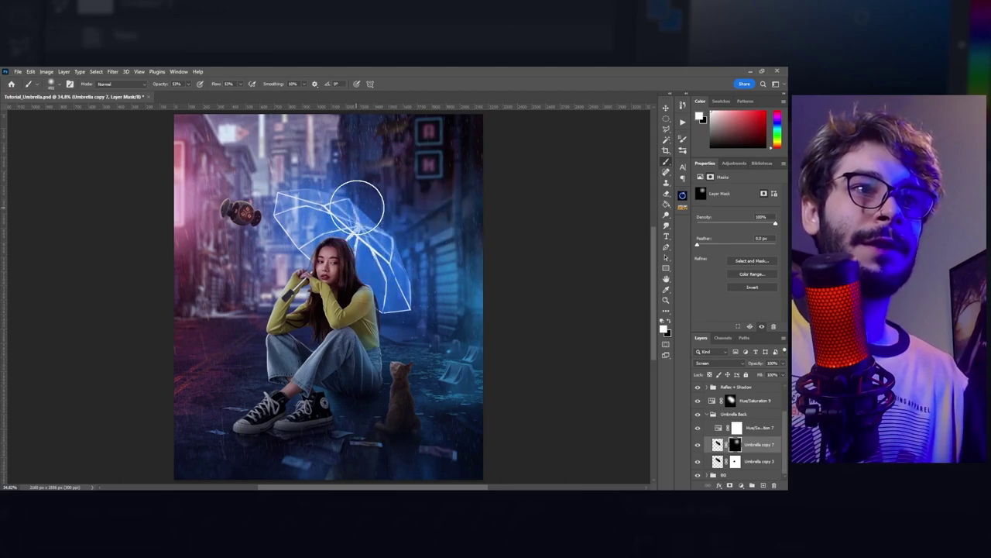
Step: Paint the Umbrella copy 7 mask back around the canopy and compare the glow on and off
mouse_move(379, 216)
left_mouse_down()
mouse_move(434, 279)
mouse_move(358, 209)
mouse_move(416, 288)
left_mouse_up()
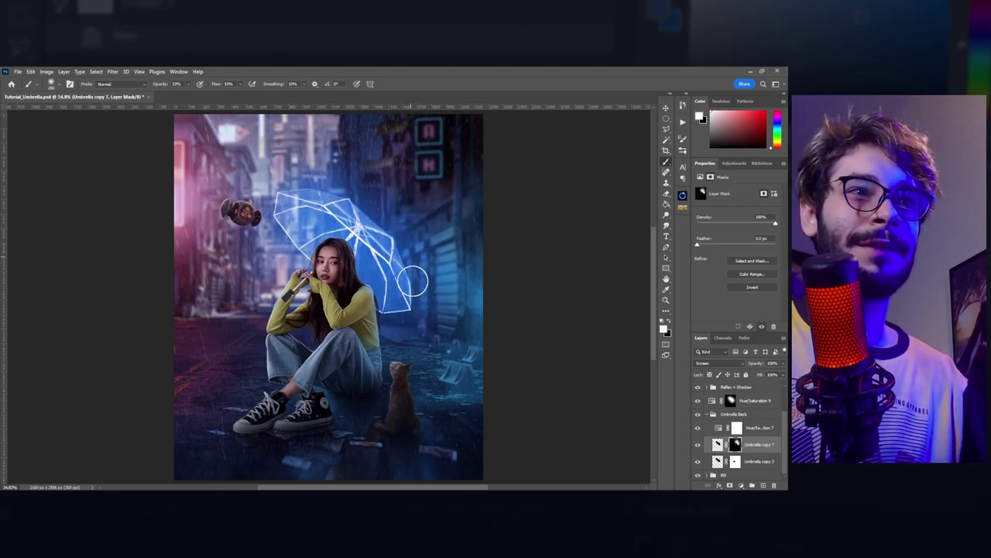
key("v")
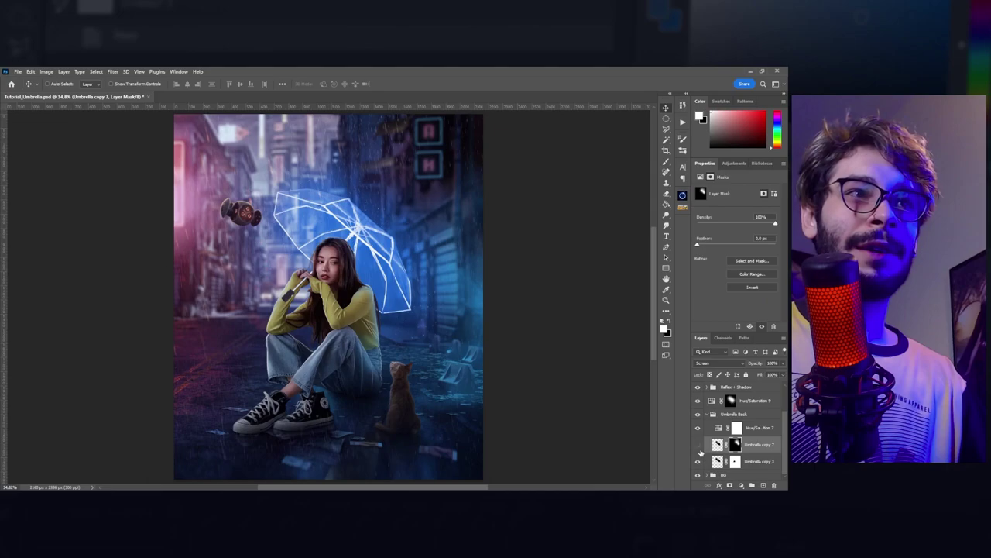
left_click(698, 444)
left_click(698, 445)
left_click(698, 445)
left_click(698, 445)
Step: Collapse the Umbrella Back group and select the Hue/Saturation 9 adjustment
key("b")
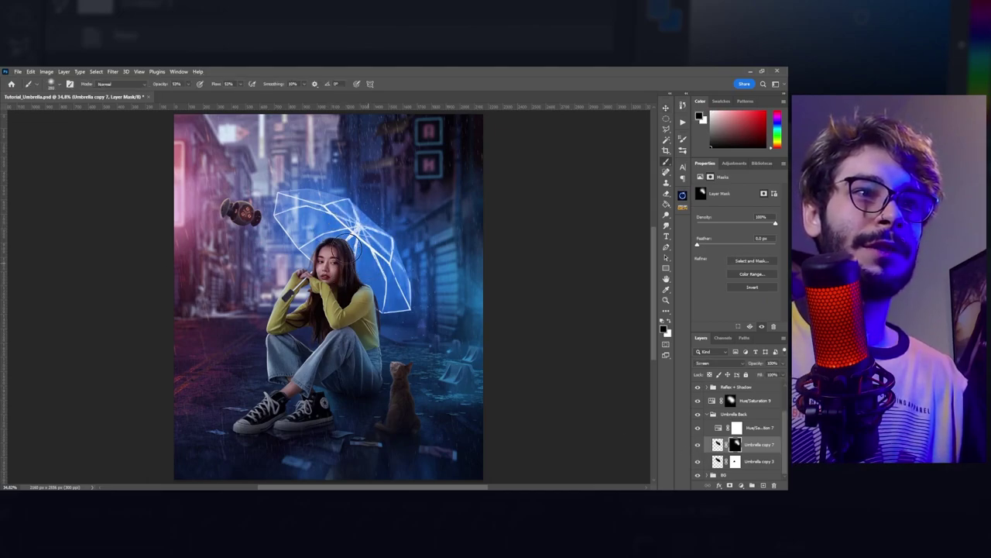
key("v")
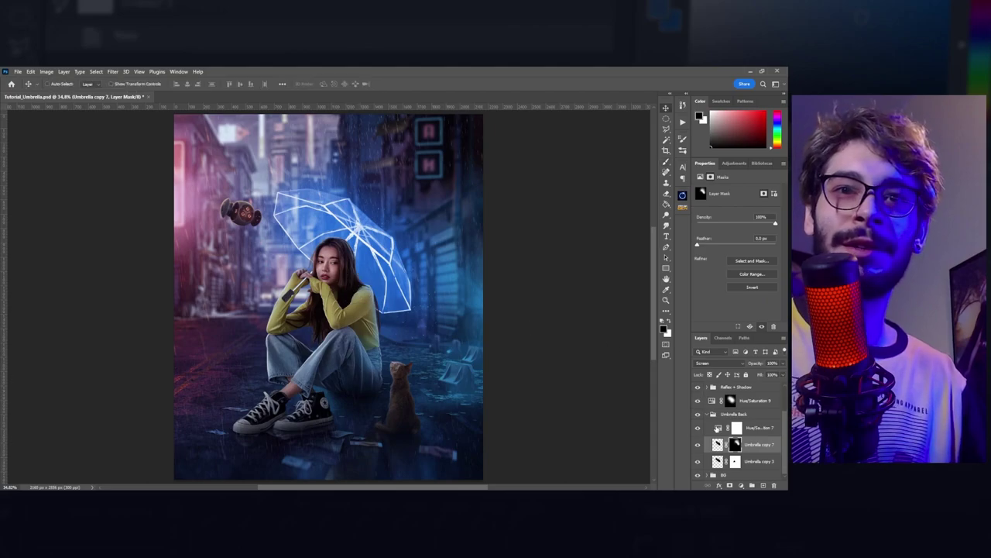
left_click(714, 413)
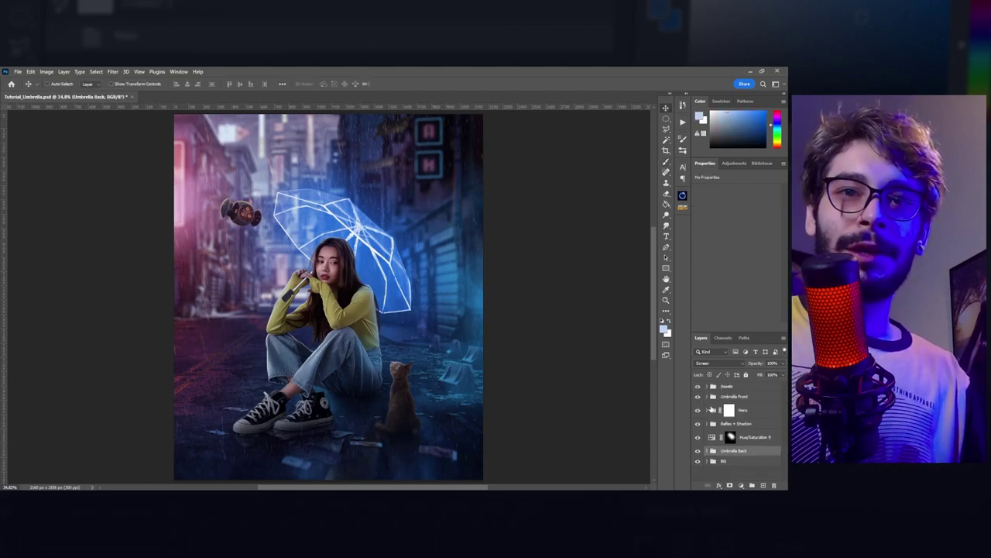
left_click(738, 438)
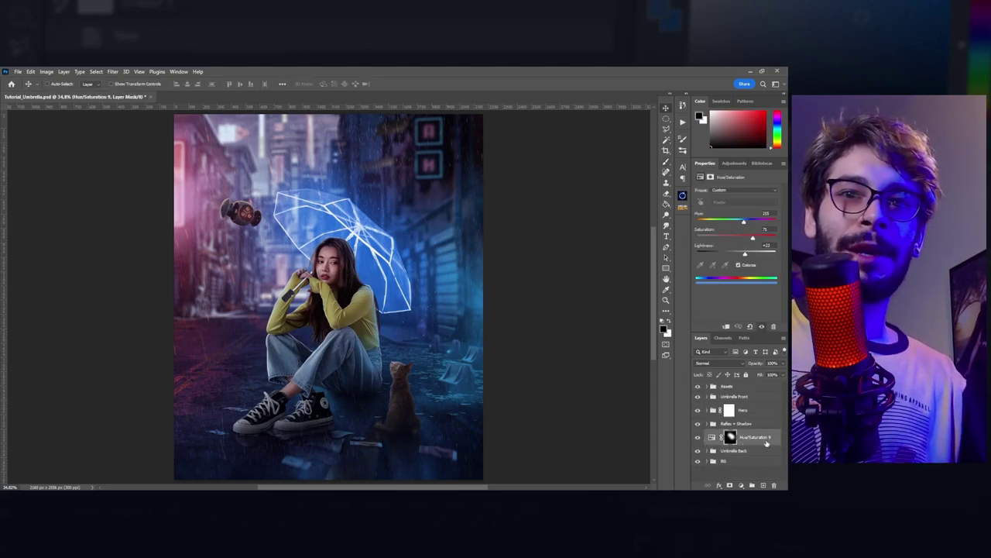
Step: Duplicate Hue/Saturation 9 above Umbrella Front and give the copy an inverted black mask
mouse_move(761, 439)
left_mouse_down()
mouse_move(735, 394)
mouse_move(728, 398)
left_mouse_up()
right_click(728, 399)
left_click(728, 470)
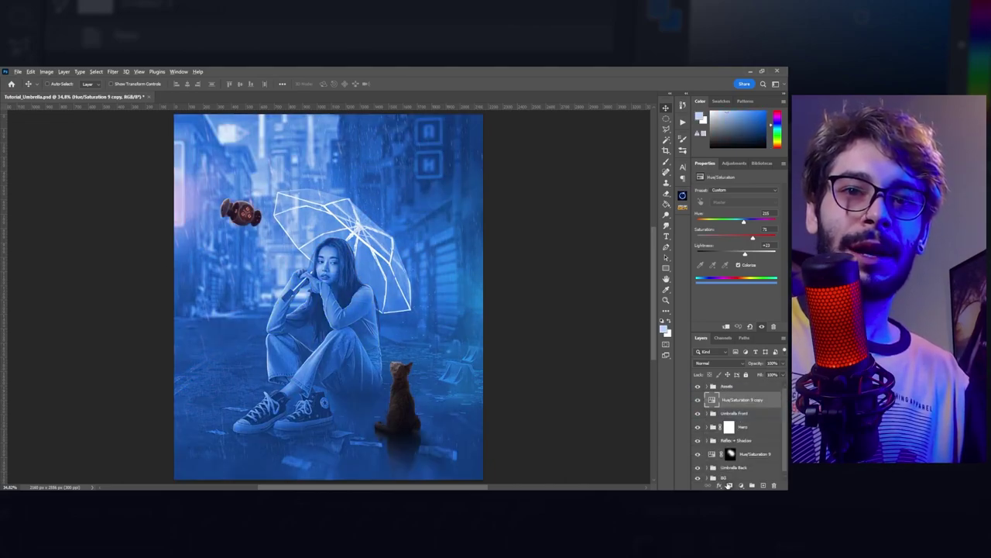
left_click(729, 486, "alt")
key("b")
Step: Paint white along the umbrella handle on the copy's mask with a small brush, then fit the image on screen
scroll(293, 298, "up", 8)
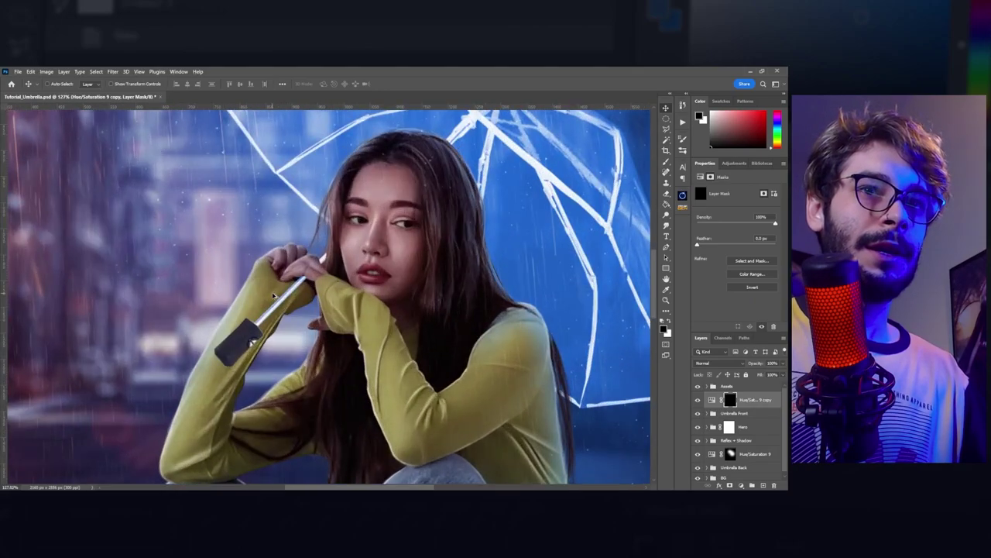
key("bracketleft")
key("bracketleft")
key("bracketleft")
mouse_move(341, 248)
left_mouse_down()
mouse_move(325, 284)
mouse_move(283, 303)
left_mouse_up()
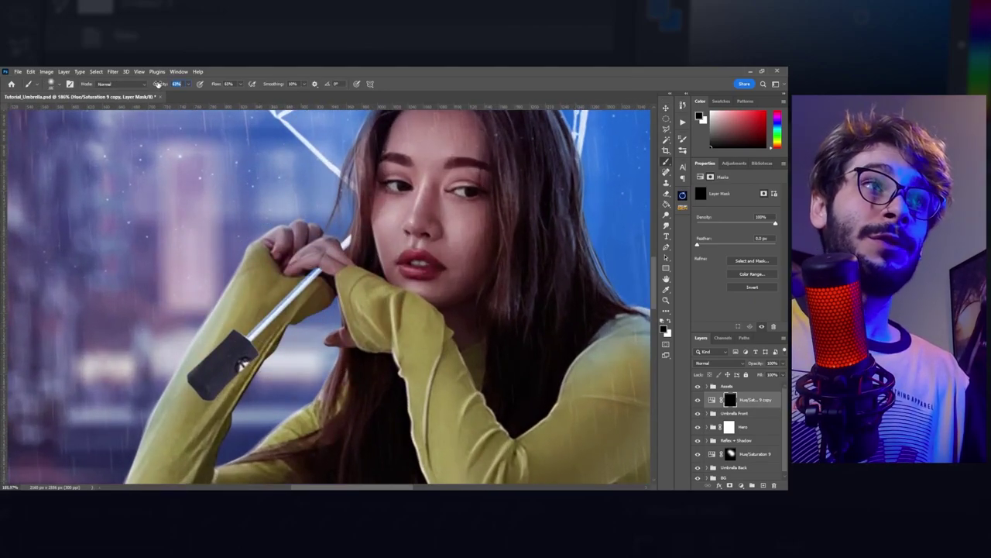
key("x")
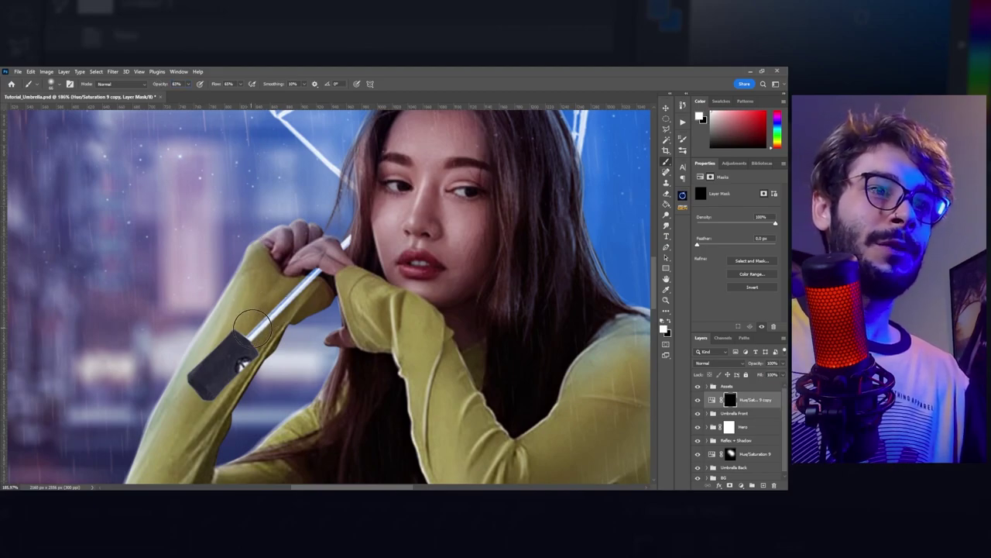
left_click_drag(249, 339, 319, 275)
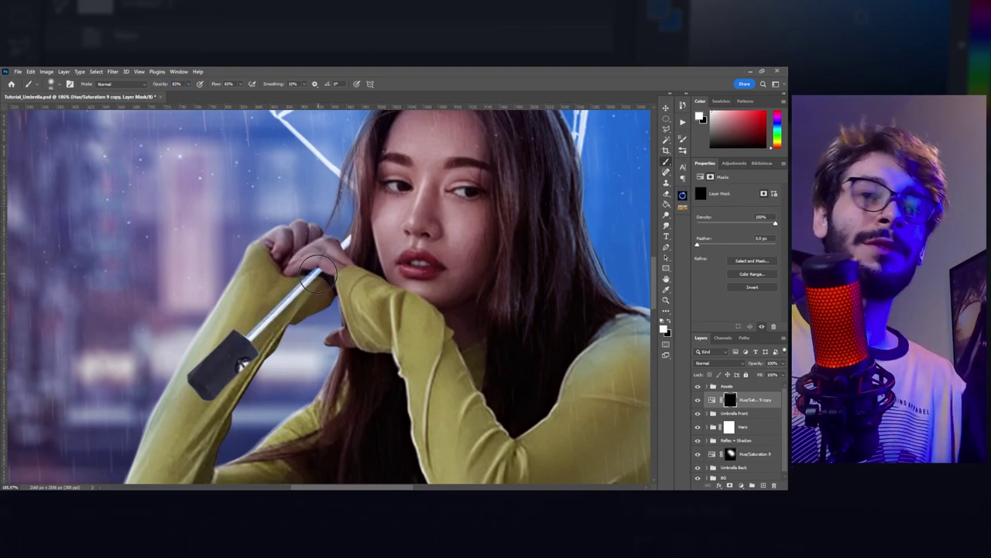
key("v")
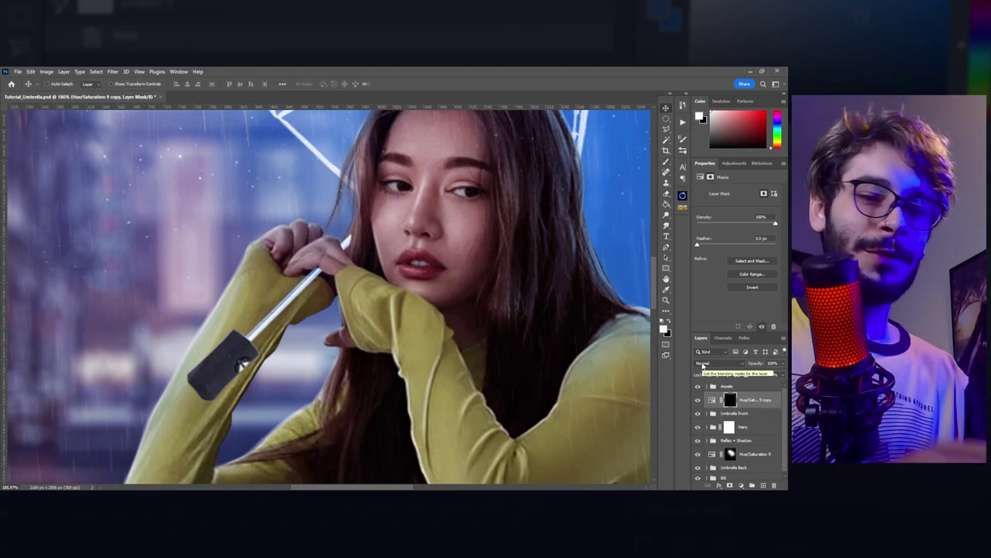
key("ctrl+0")
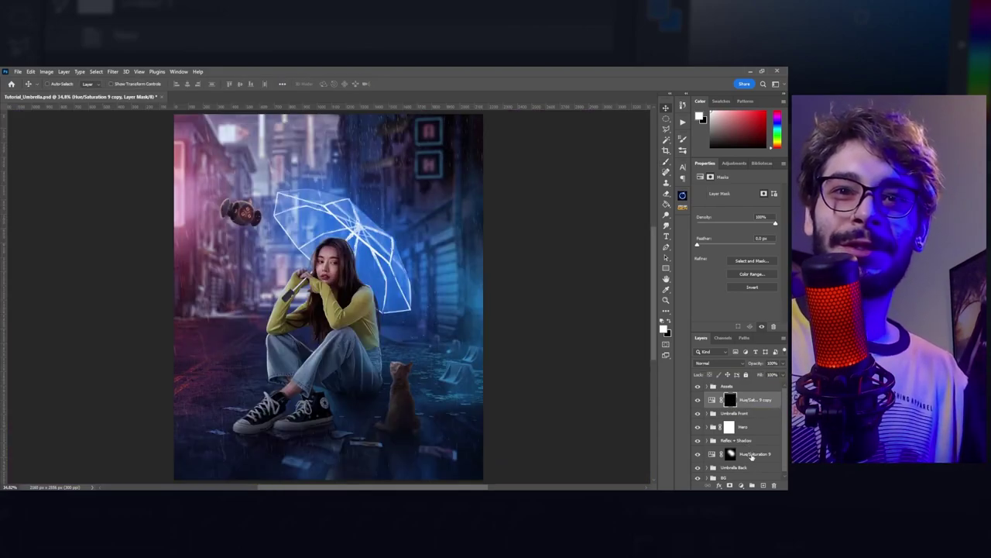
Step: Set both Hue/Saturation 9 and its copy to Screen blend mode
left_click(751, 455)
left_click(705, 364)
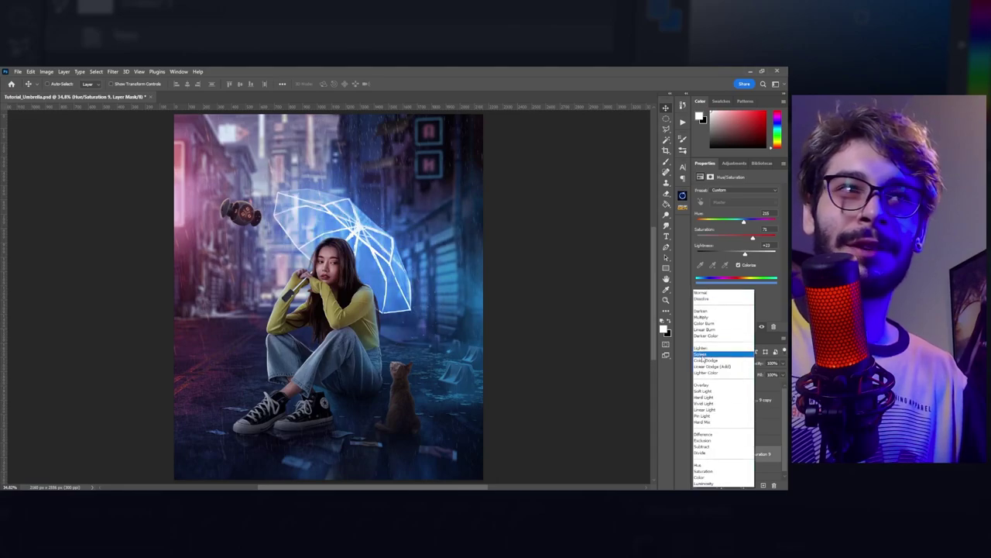
left_click(702, 354)
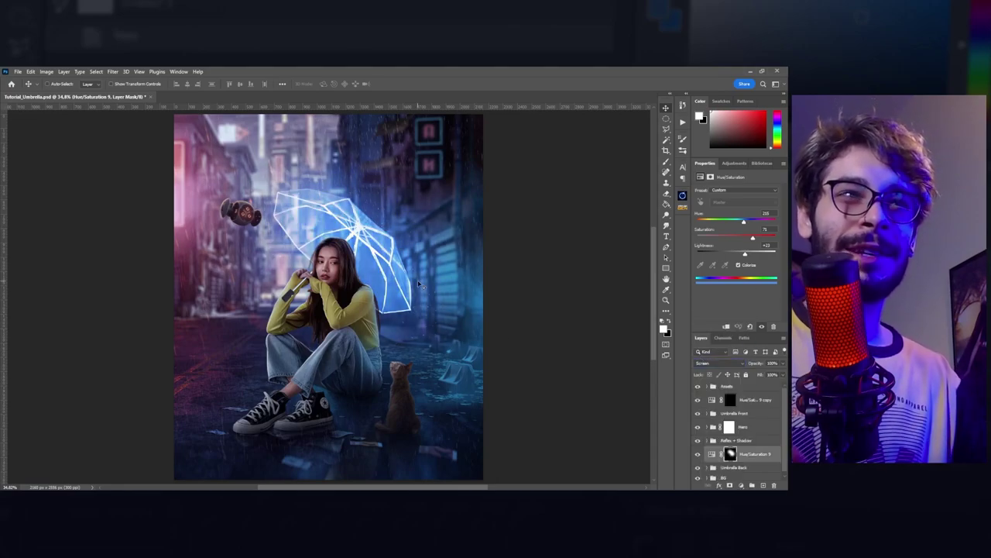
left_click(752, 399)
left_click(705, 363)
left_click(703, 354)
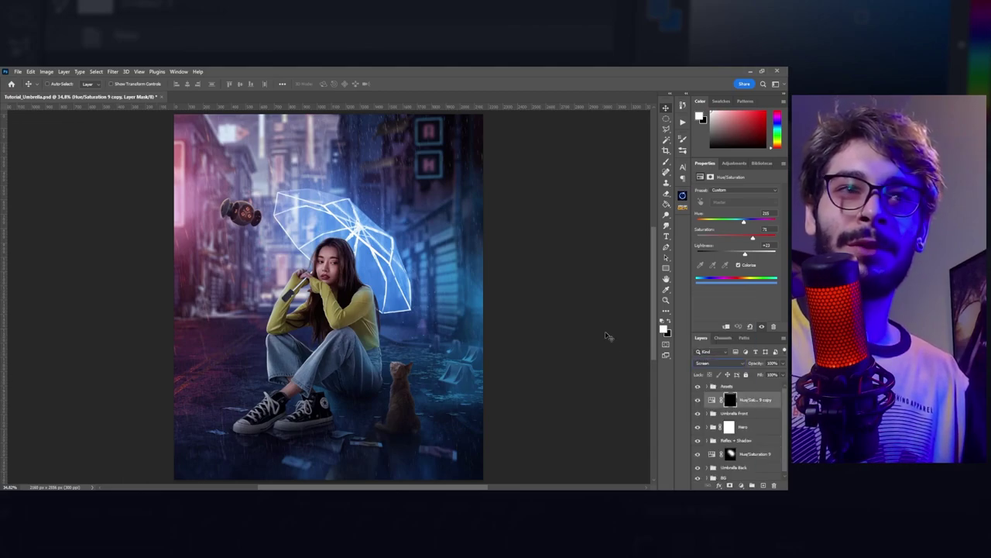
Step: Paint more blue glow along the umbrella handle on the copy's mask
scroll(274, 273, "up", 5)
key("b")
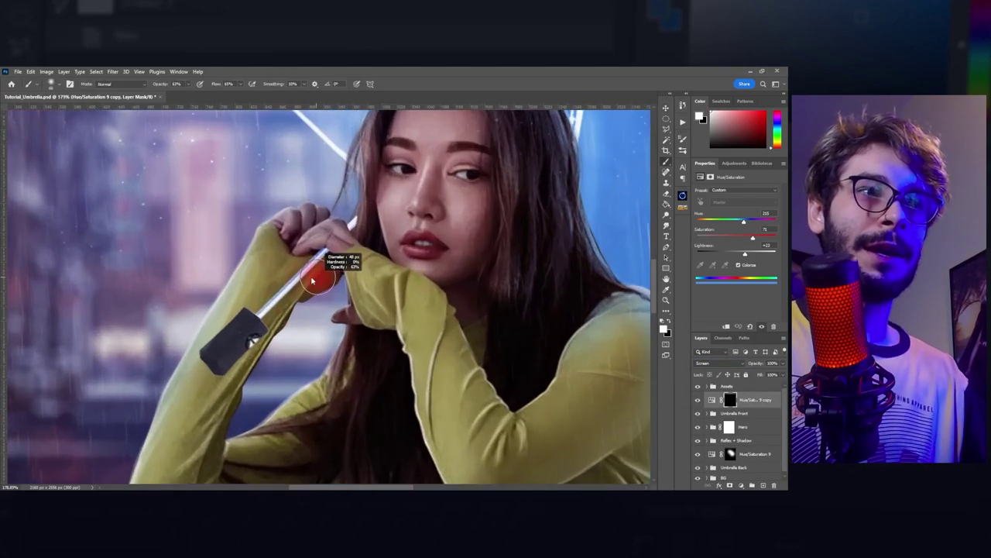
mouse_move(257, 301)
left_mouse_down()
mouse_move(326, 249)
mouse_move(320, 276)
left_mouse_up()
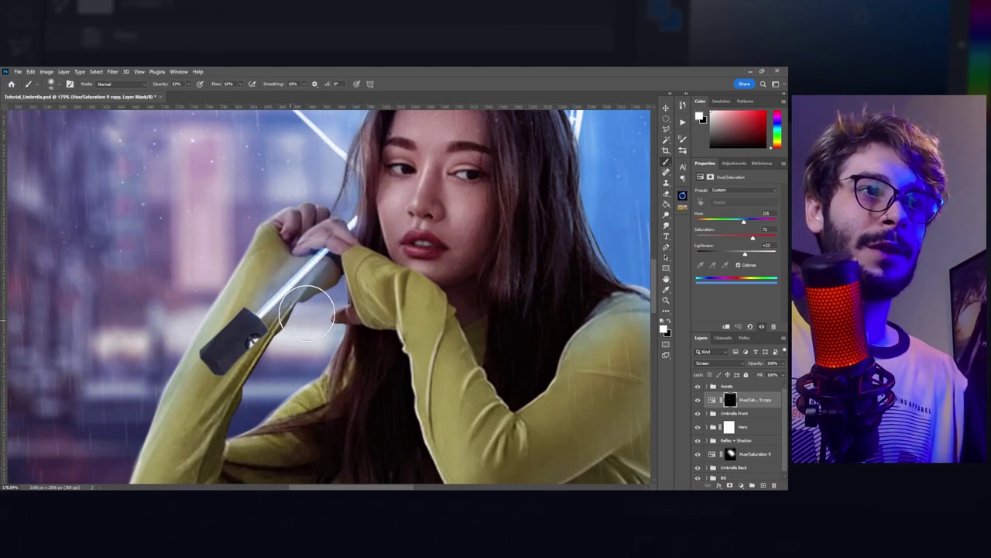
scroll(307, 313, "down", 5)
key("v")
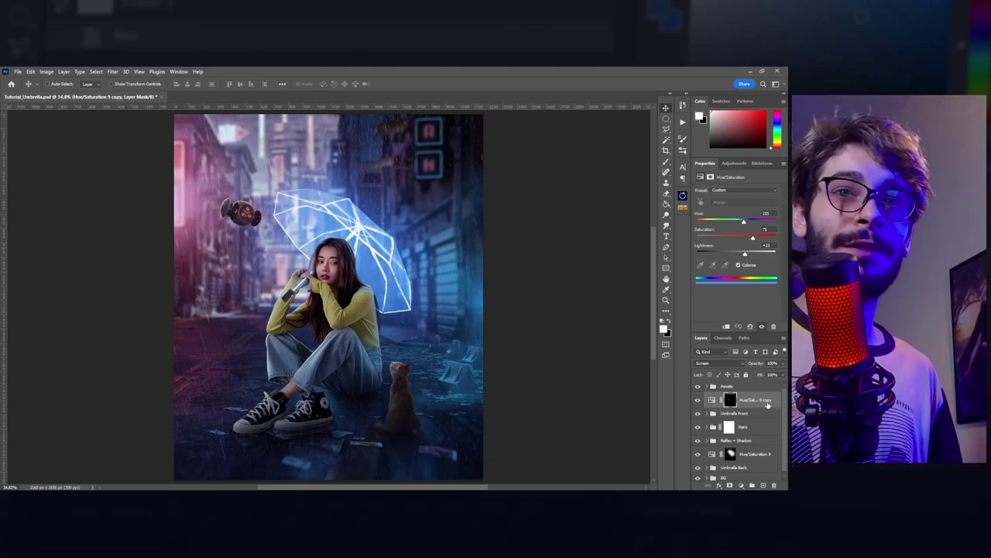
Step: Add new empty Layer 42 and set up a hard round brush at 43% opacity
left_click(712, 400)
left_click(764, 484)
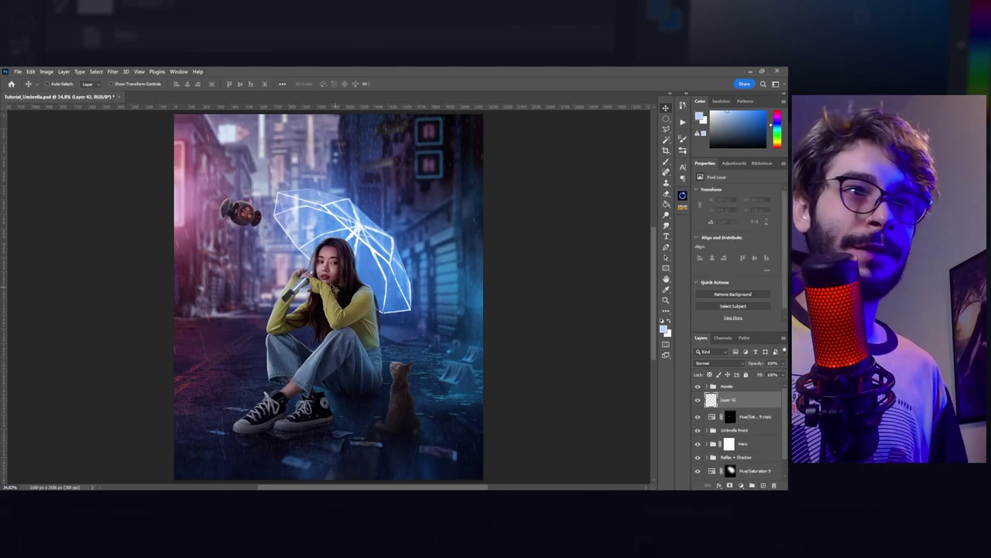
key("b")
right_click(334, 289)
left_click(436, 353)
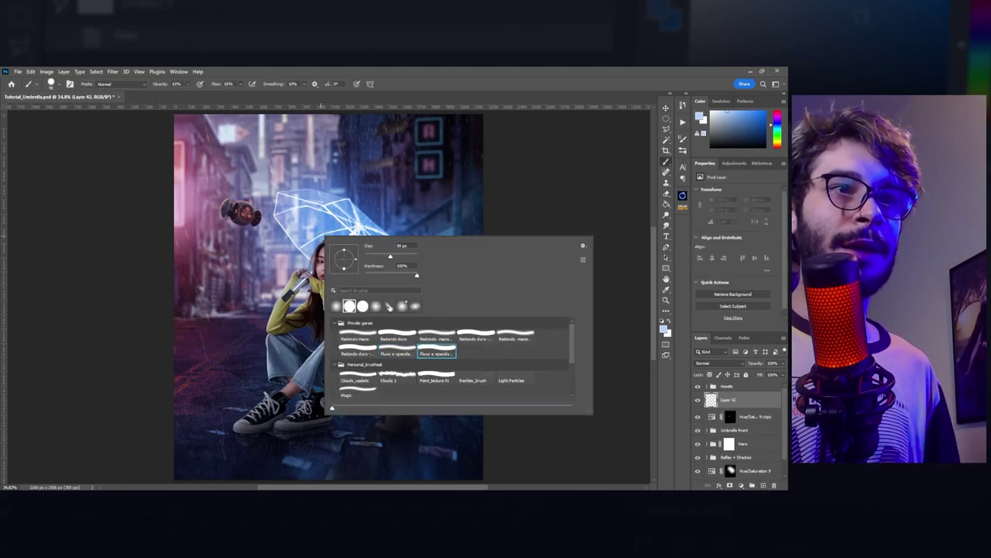
key("Return")
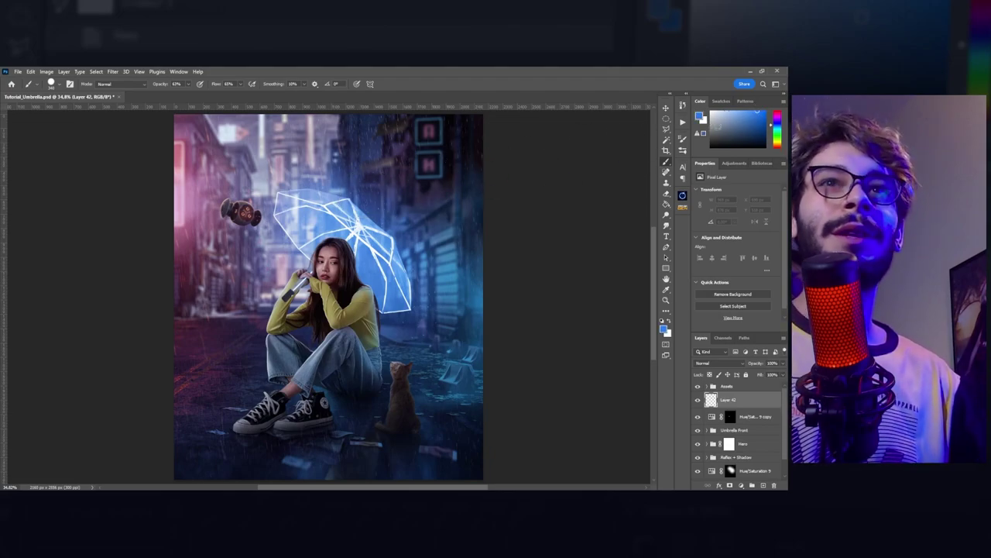
left_click(156, 85)
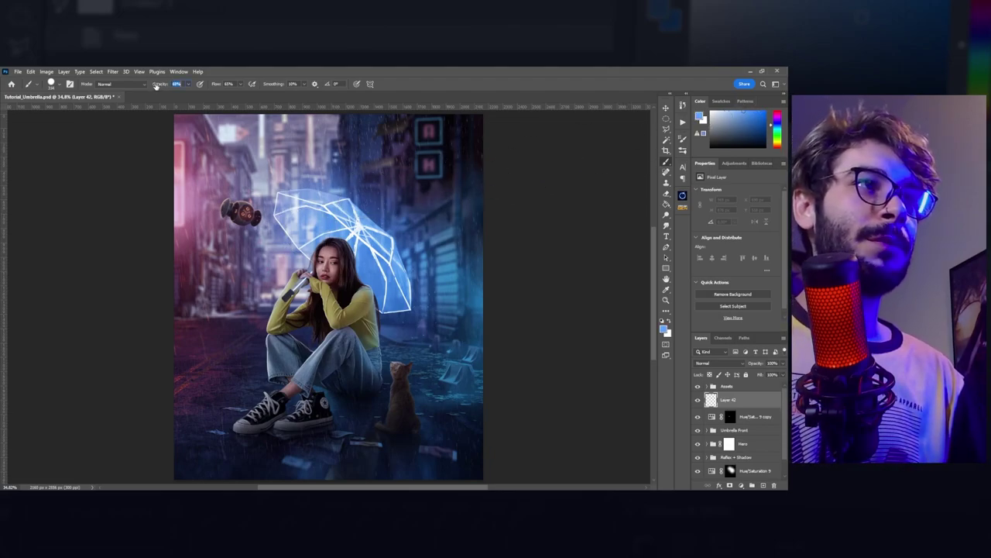
key("Return")
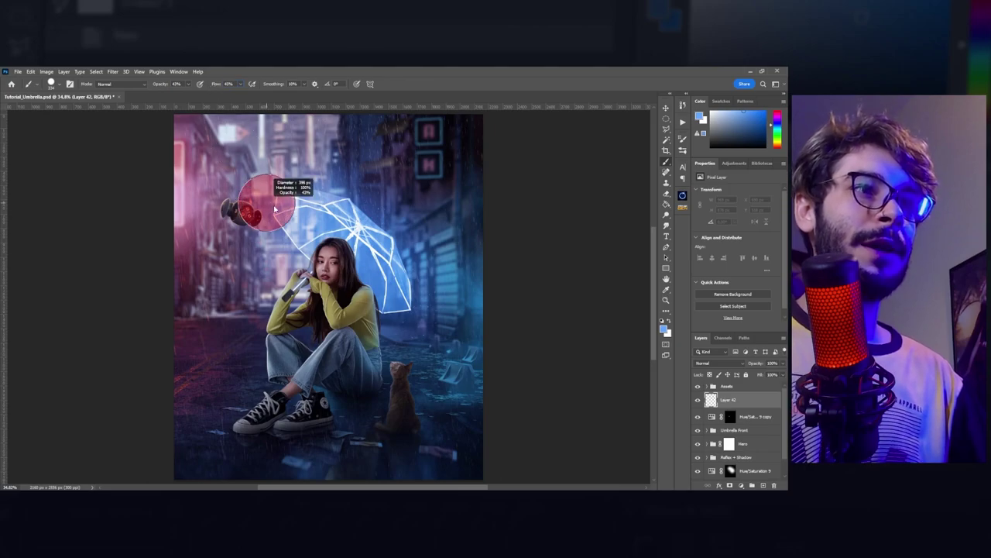
Step: Paint seven tall light-blue vertical bands from the top of the scene downward
left_click_drag(256, 288, 257, 387)
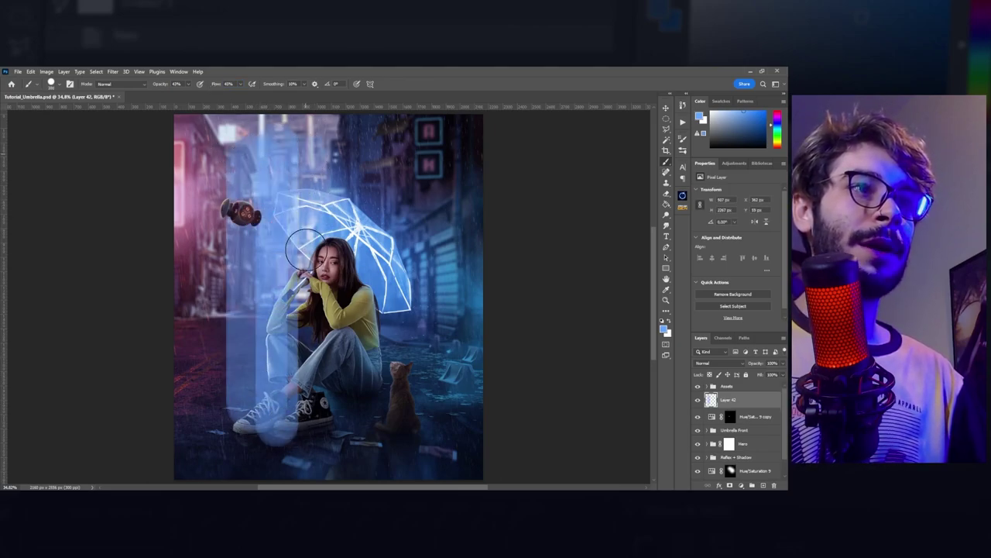
left_click_drag(309, 213, 309, 434)
left_click_drag(334, 144, 336, 430)
mouse_move(385, 143)
left_mouse_down()
mouse_move(394, 430)
mouse_move(409, 435)
left_mouse_up()
left_click_drag(299, 151, 302, 426)
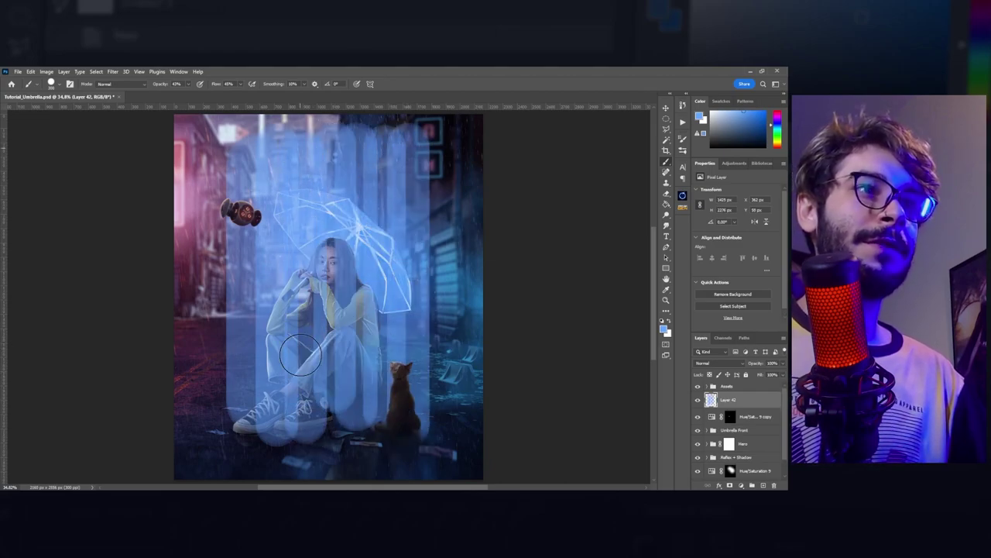
left_click_drag(226, 152, 225, 436)
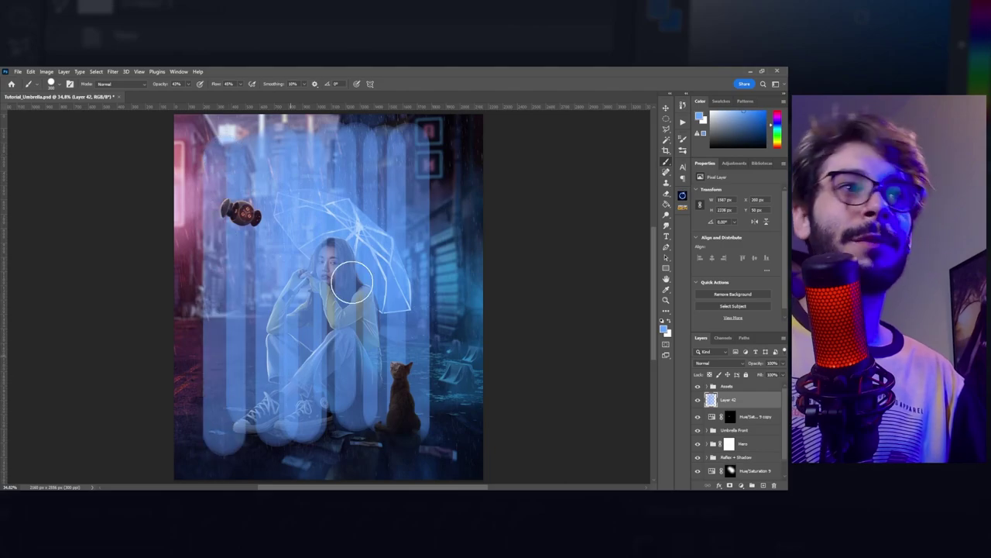
left_click_drag(436, 155, 438, 448)
Step: Set Layer 42 to Screen blending and apply a 90°, 718 px Motion Blur
key("v")
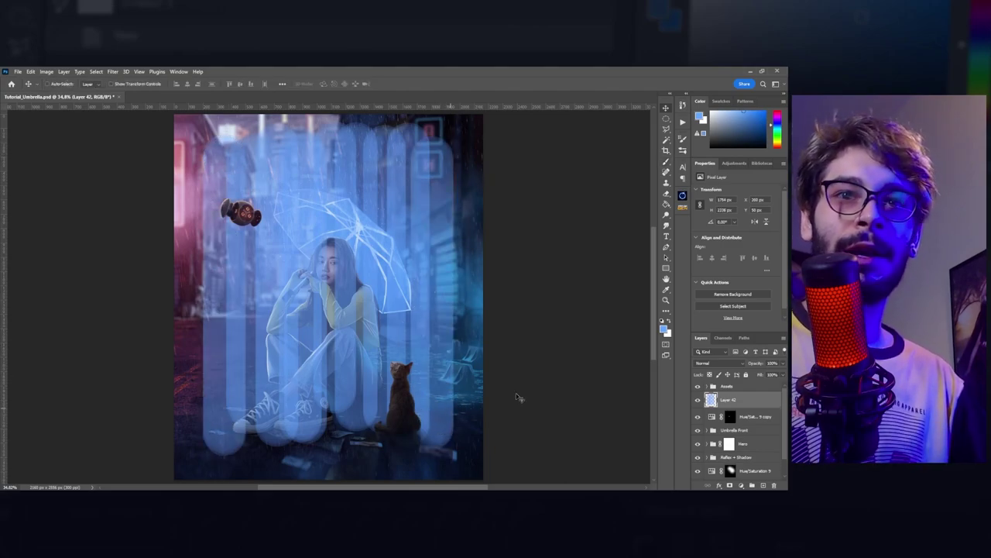
left_click(699, 363)
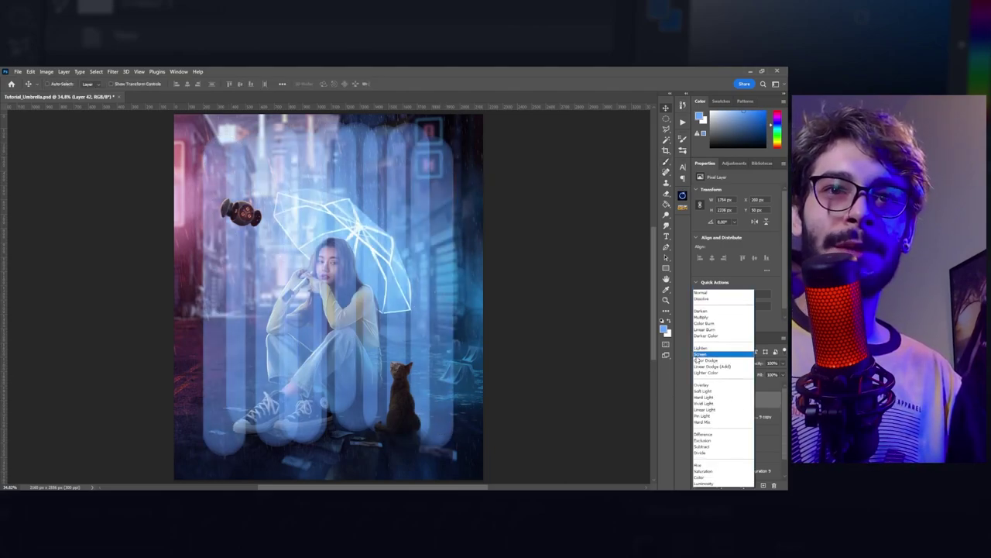
left_click(698, 355)
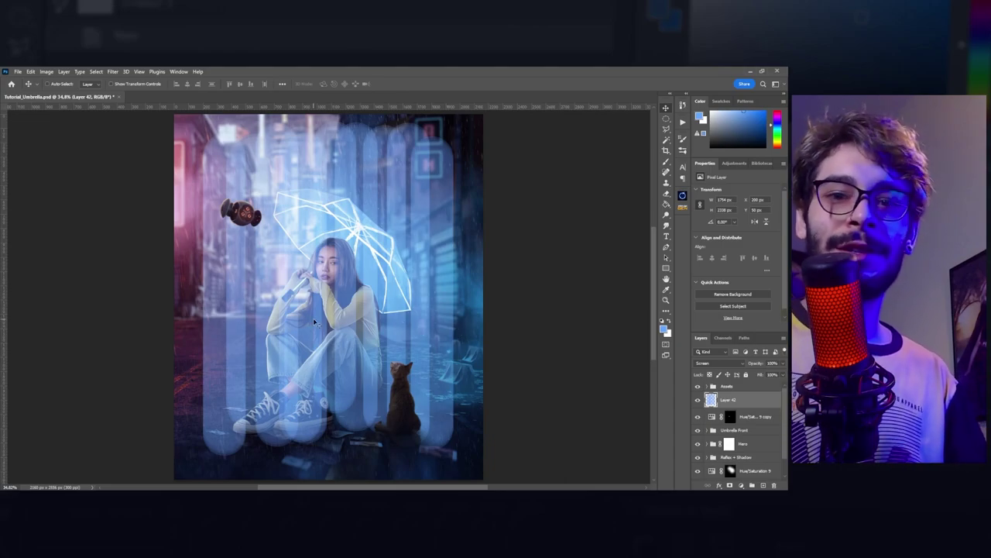
left_click(112, 71)
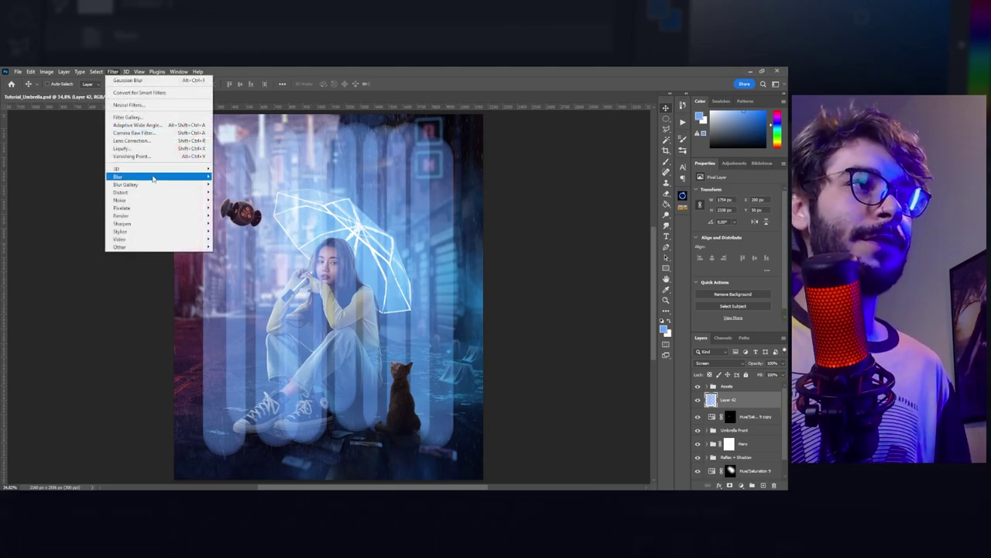
left_click(233, 223)
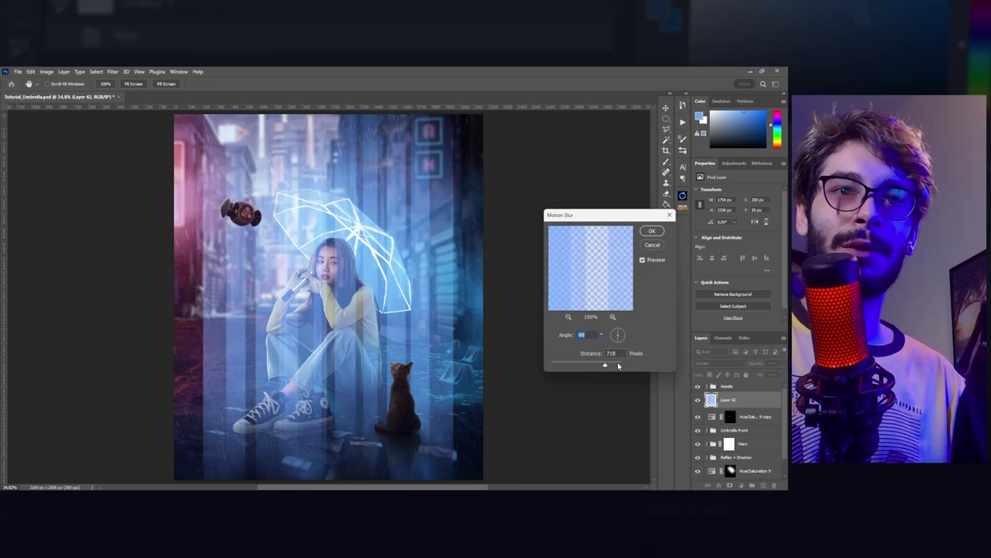
left_click(652, 230)
Step: Soften the streaks with a Gaussian Blur of radius 4,9
left_click(112, 72)
mouse_move(117, 176)
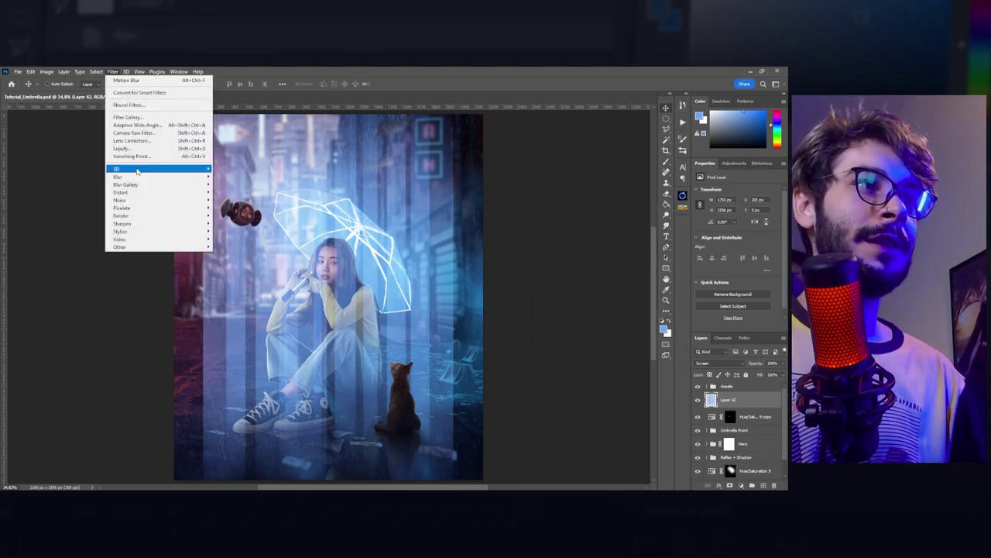
left_click(233, 208)
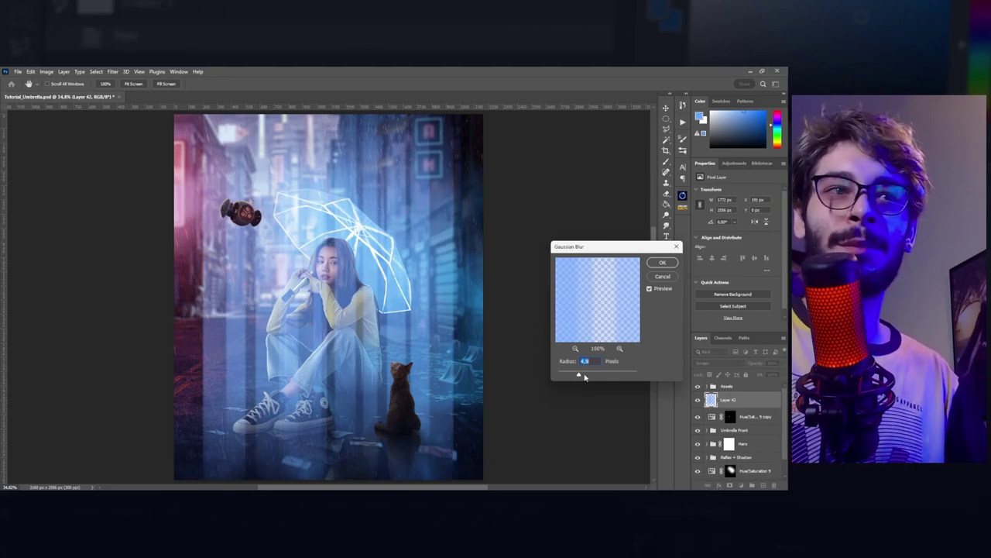
left_click_drag(600, 376, 578, 375)
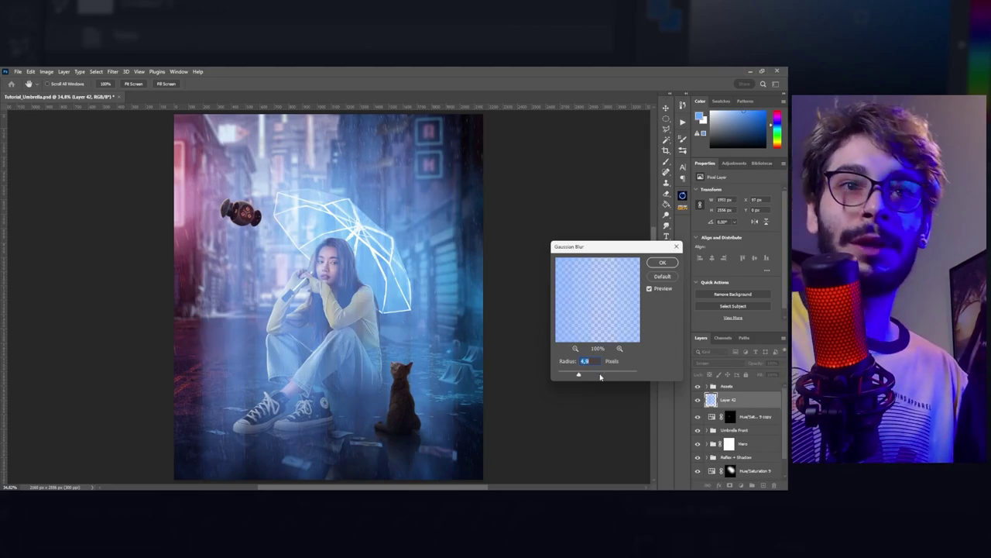
key("Return")
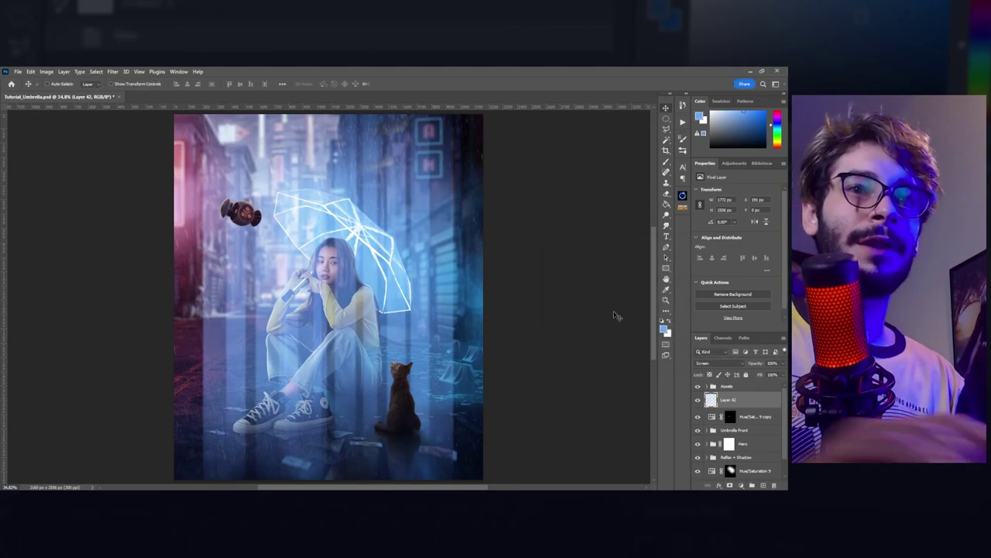
Step: Rotate Layer 42's streaks about 37° diagonally, narrow them, and add a black layer mask
key("ctrl+t")
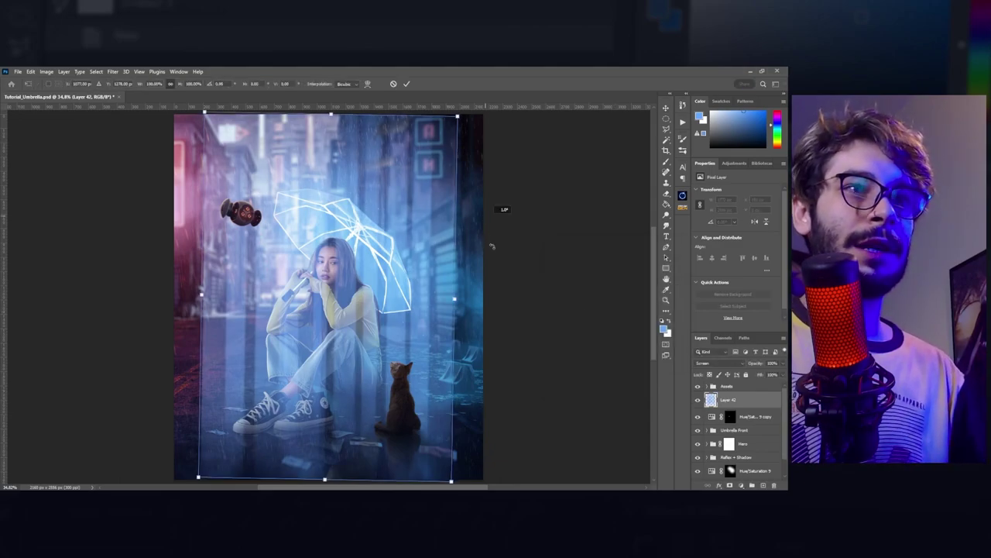
left_click_drag(502, 208, 482, 328)
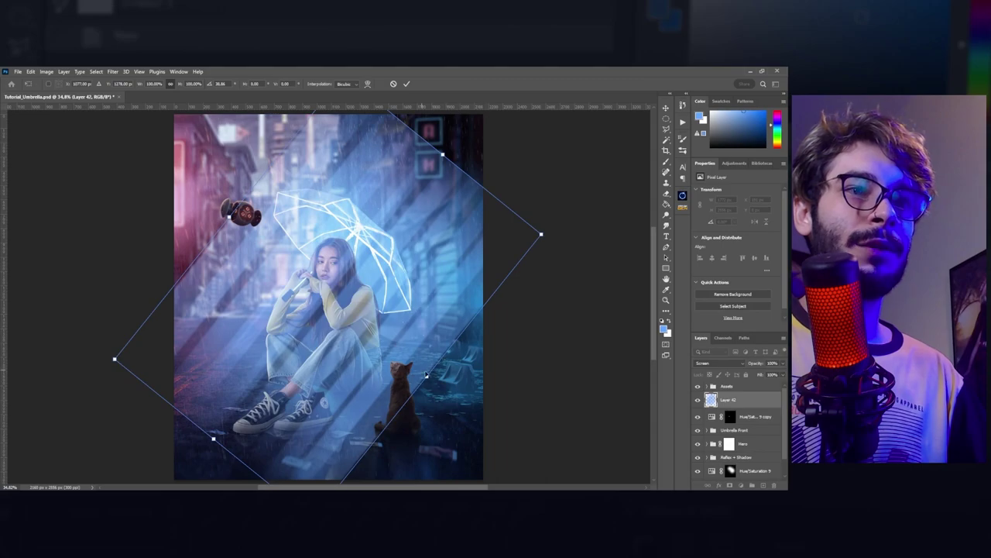
mouse_move(427, 377)
left_mouse_down()
mouse_move(380, 327)
mouse_move(390, 334)
left_mouse_up()
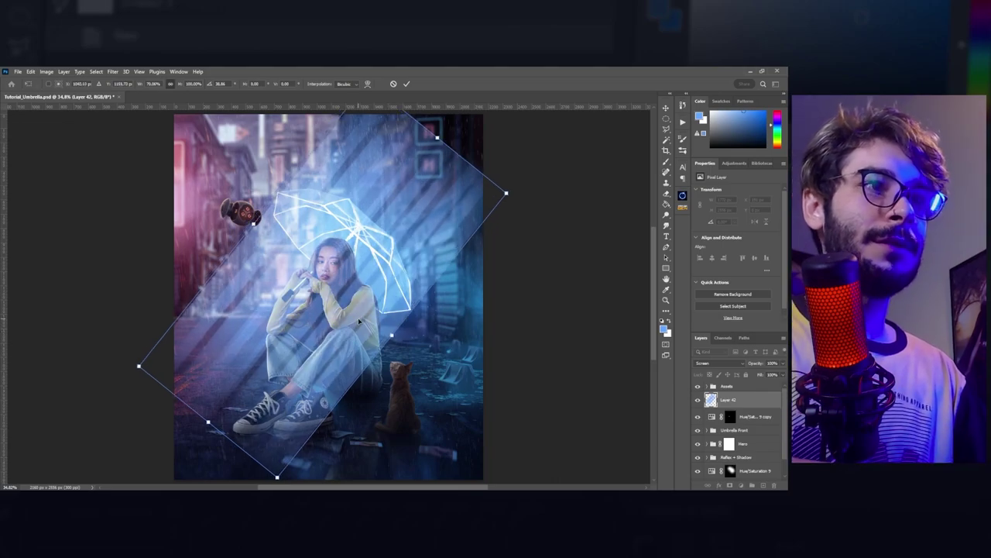
key("Return")
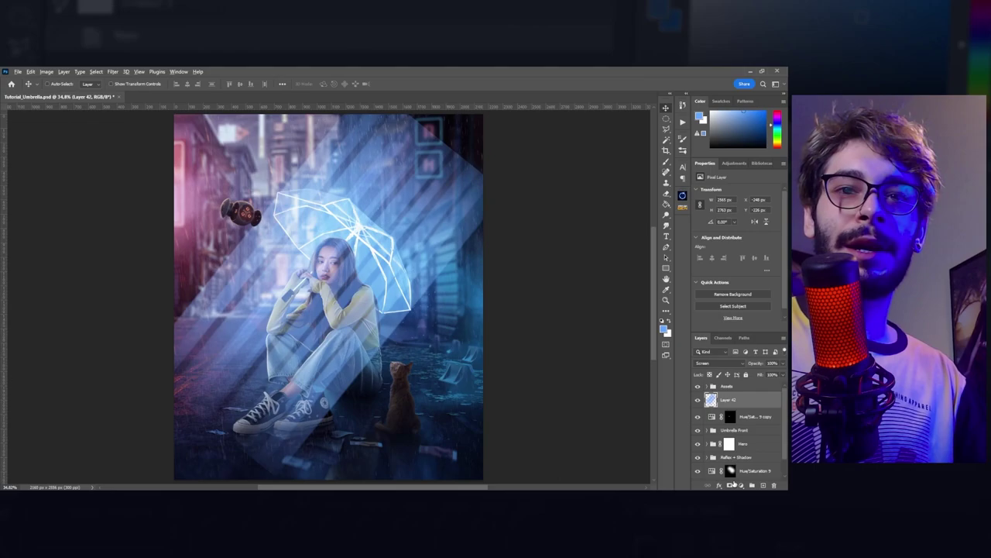
left_click(730, 485, "alt")
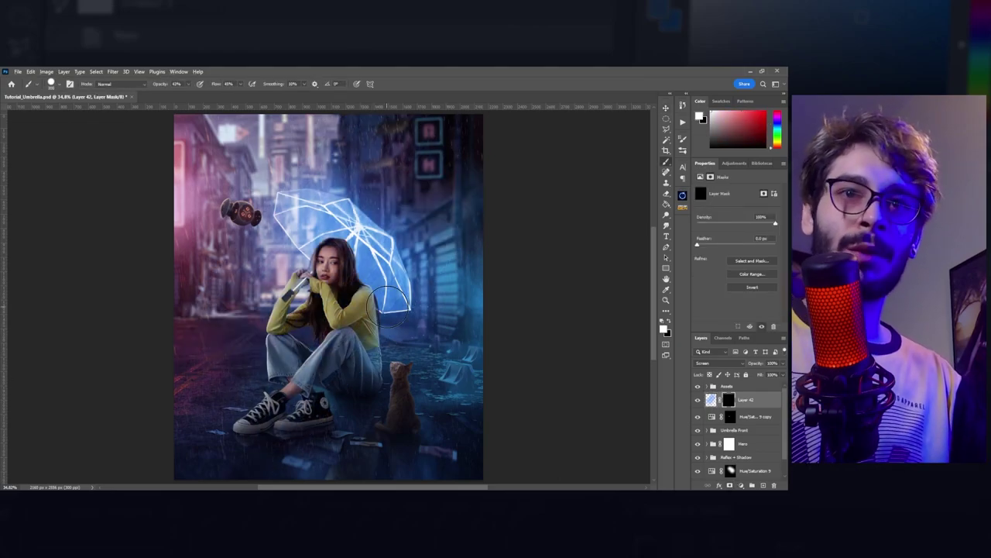
Step: Paint Layer 42's black mask white with a soft brush to reveal faint rays around the umbrella
right_click(402, 291)
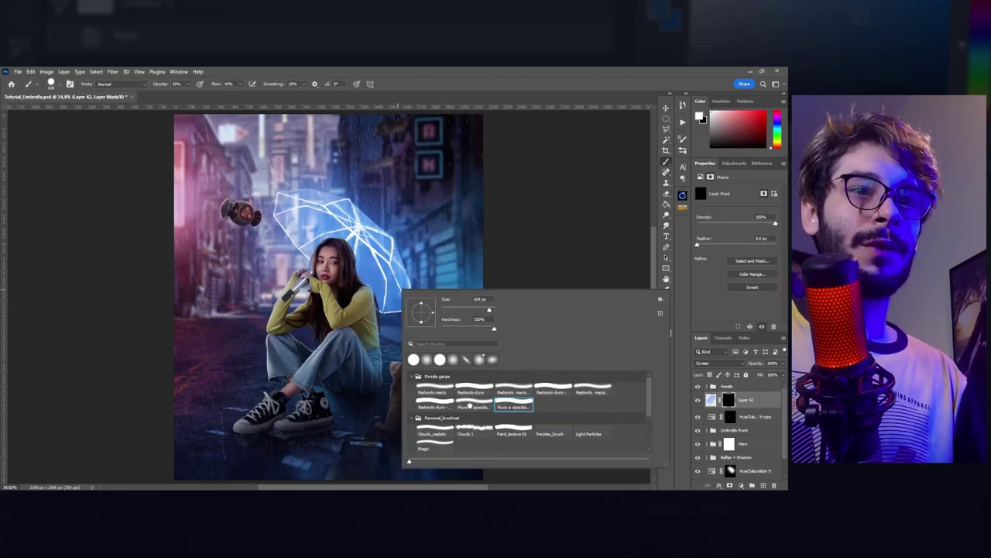
left_click(302, 233)
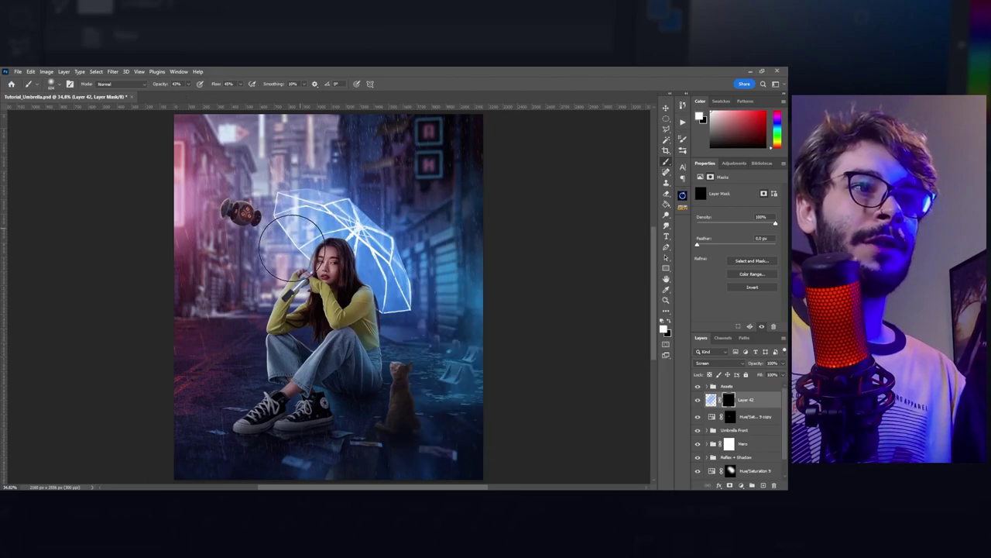
left_click_drag(371, 203, 310, 233)
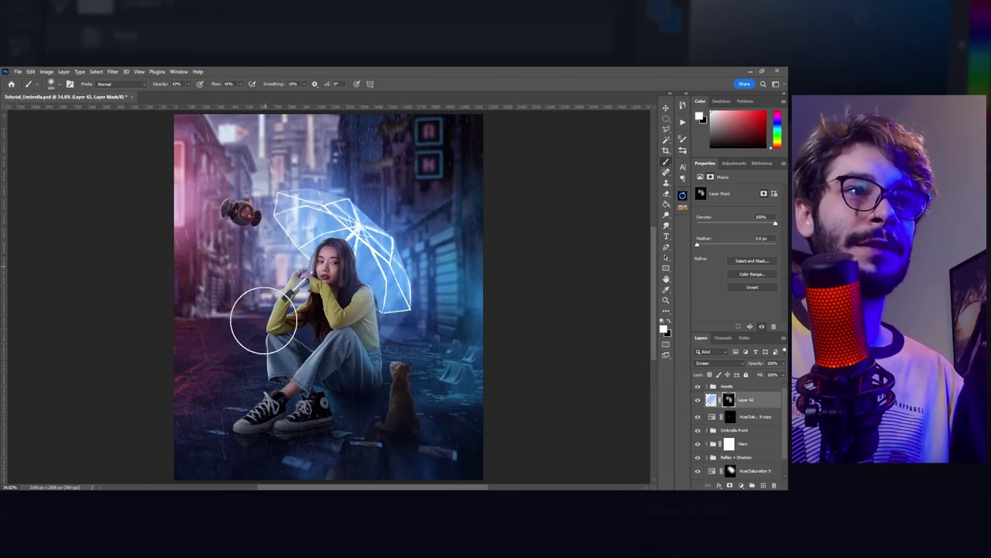
key("x")
key("]")
key("]")
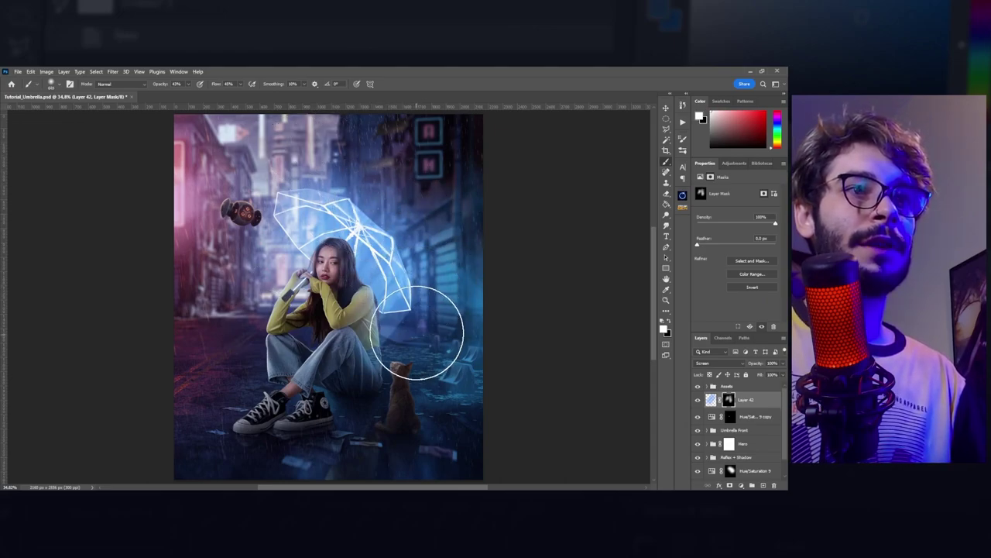
key("x")
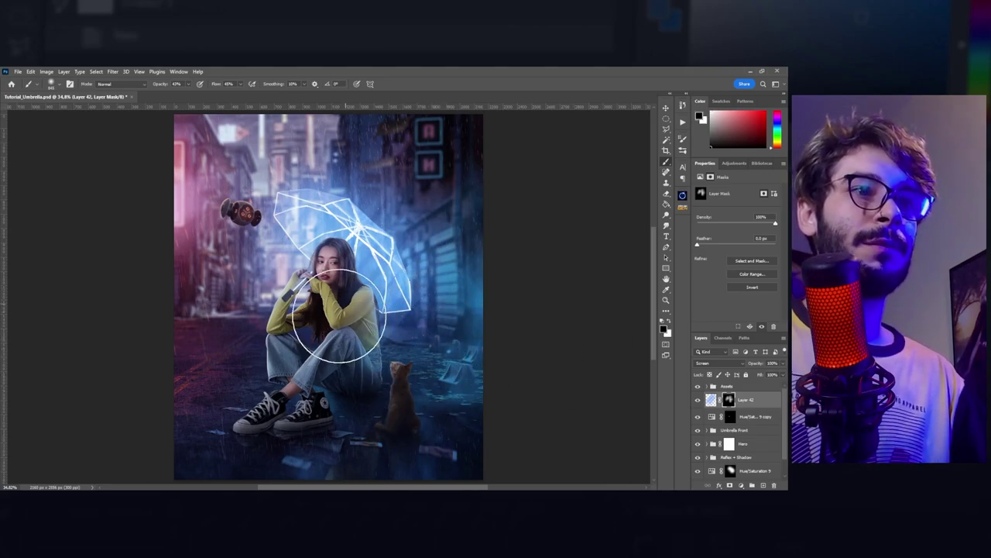
key("v")
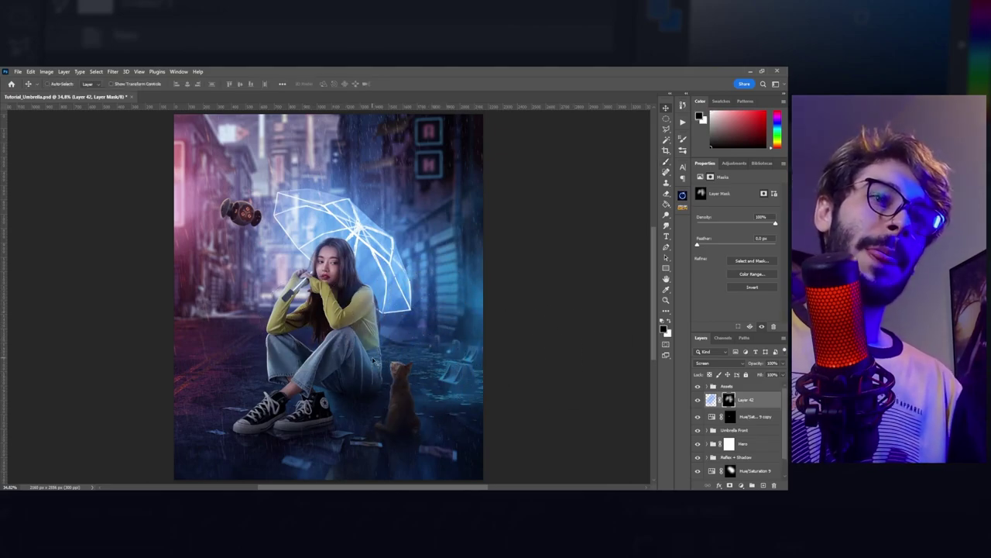